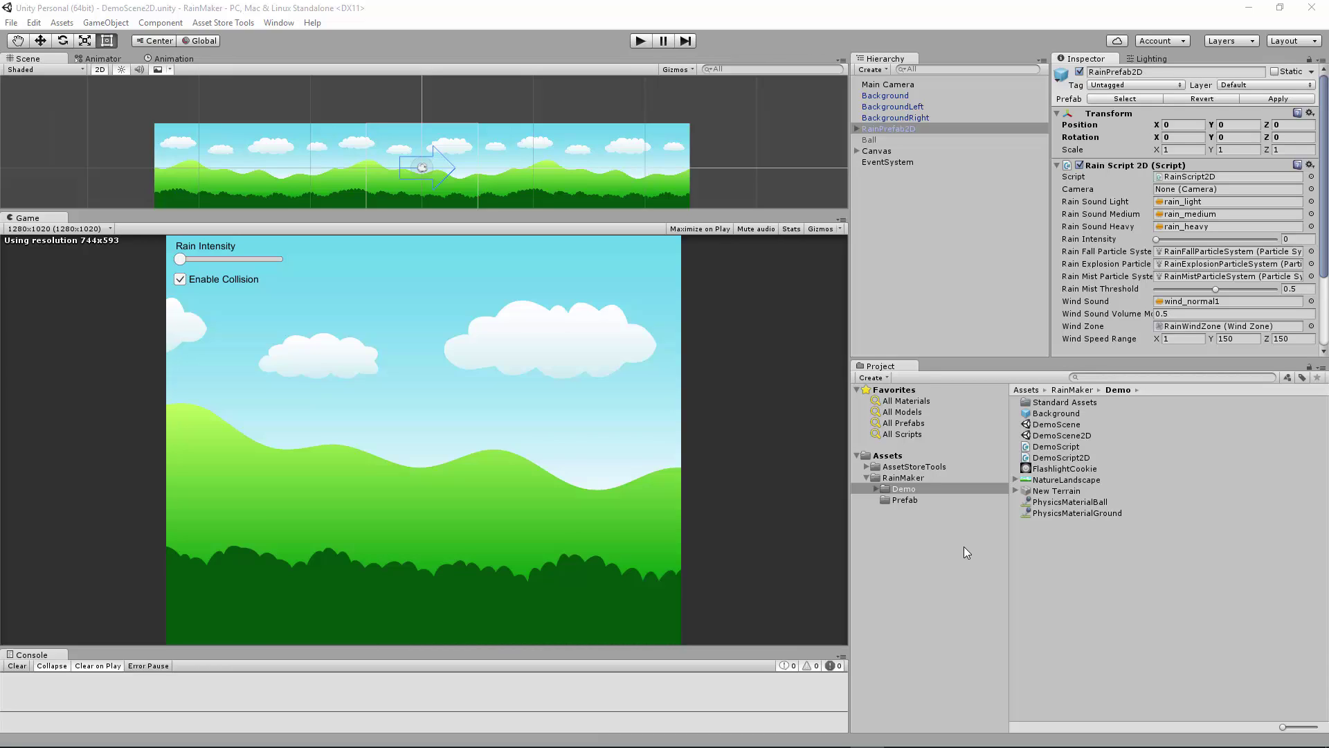
Run the 2D demo scene in Play mode and switch the rain script's Enable Wind option off and back on
left_click(640, 42)
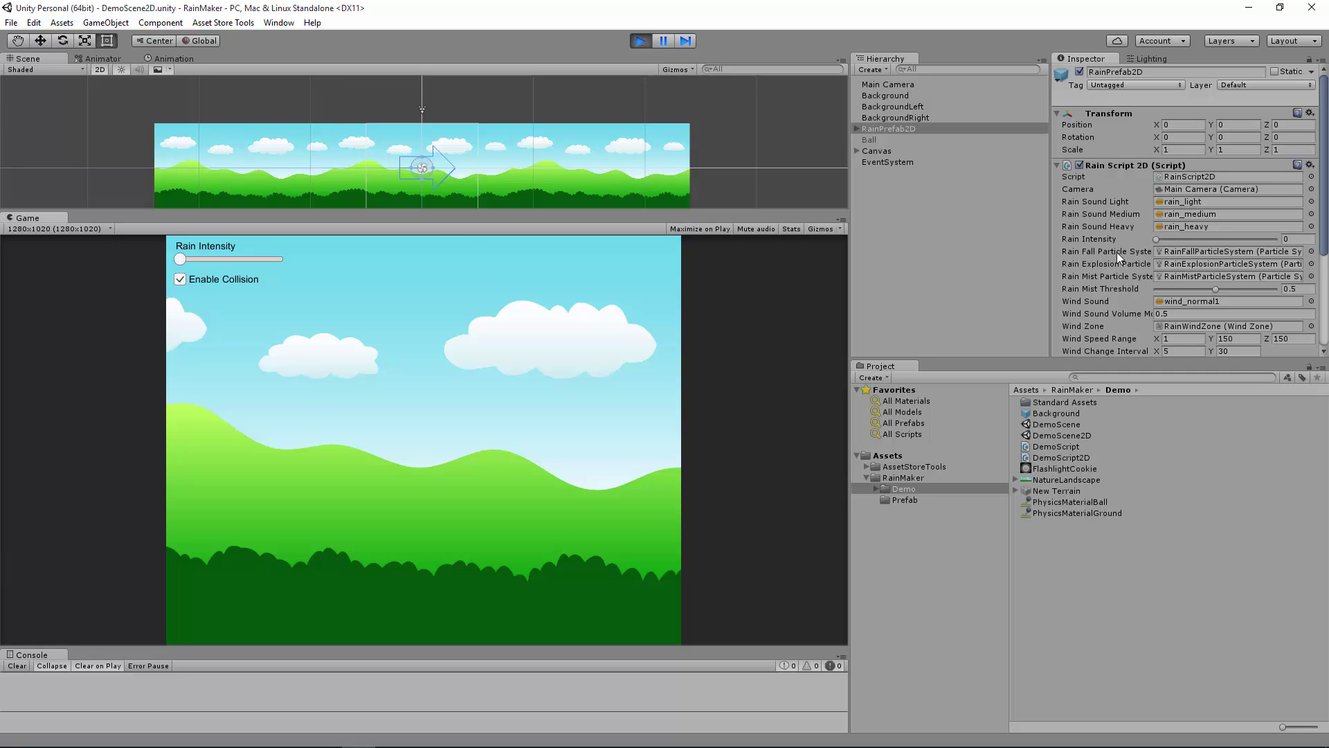
scroll(1116, 252, "down", 3)
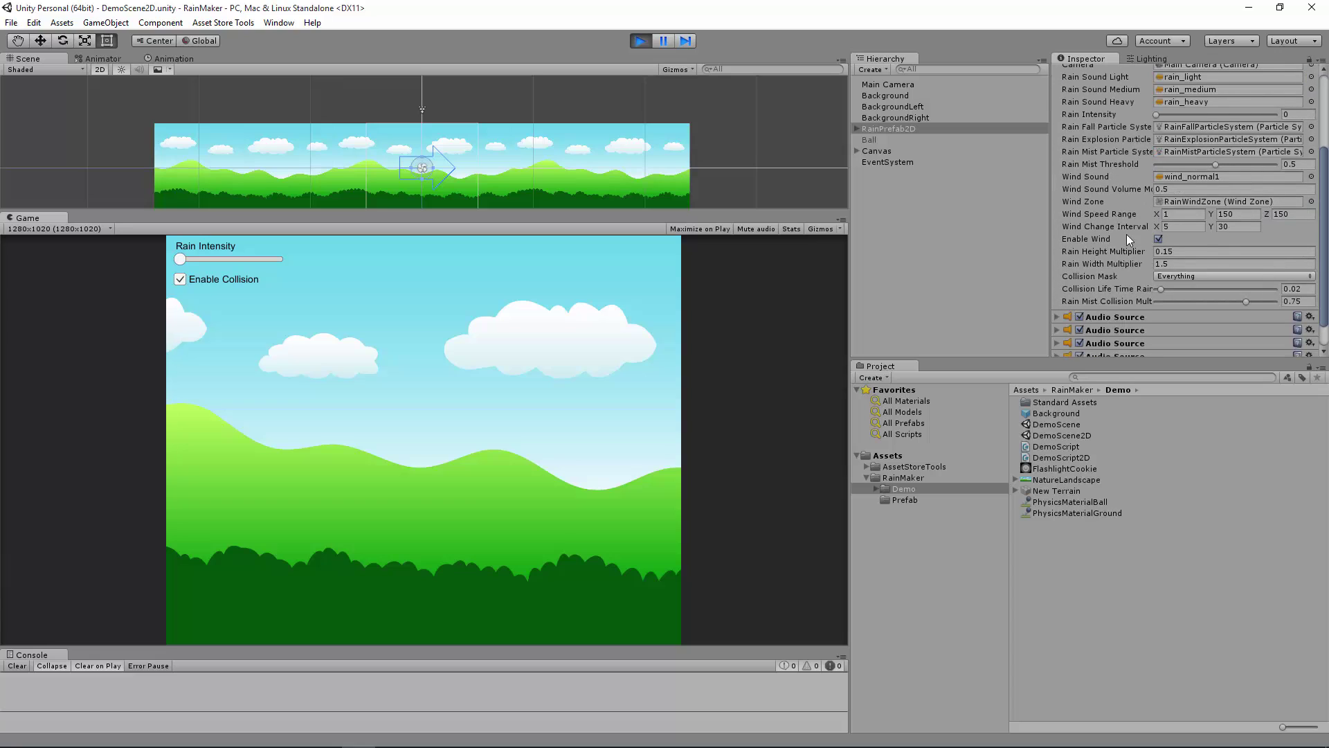
left_click(1158, 239)
left_click(1158, 240)
Raise the running game's Rain Intensity in stages to 0.6 and 1, and switch Enable Wind off and on again
left_click_drag(186, 259, 189, 259)
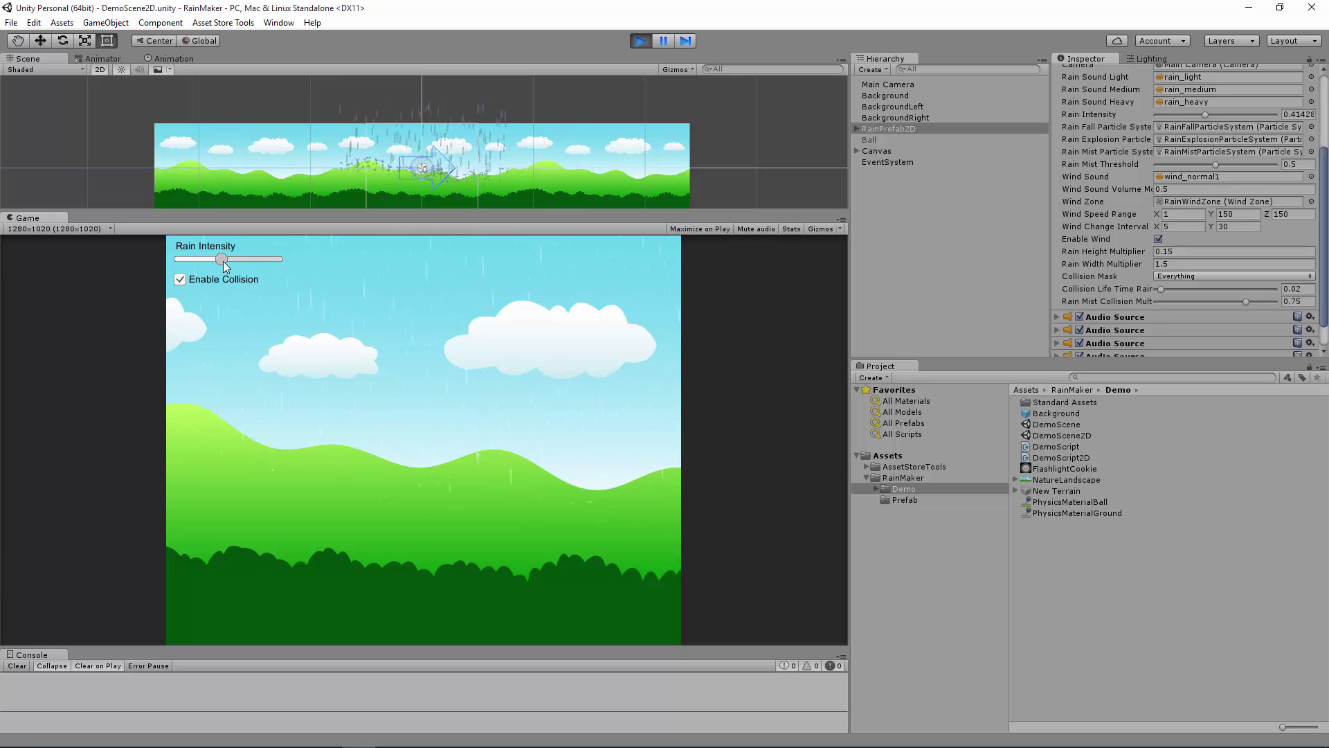
left_click_drag(229, 264, 243, 263)
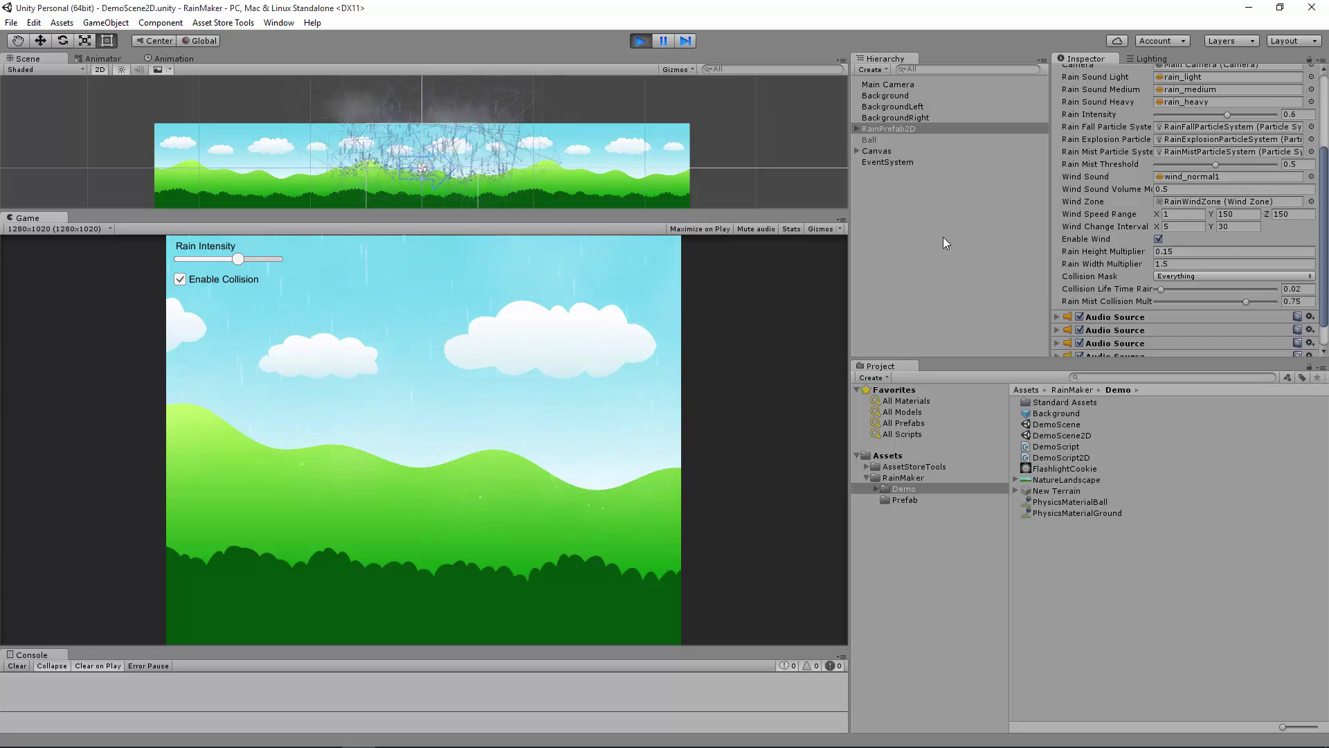
scroll(1198, 233, "up", 3)
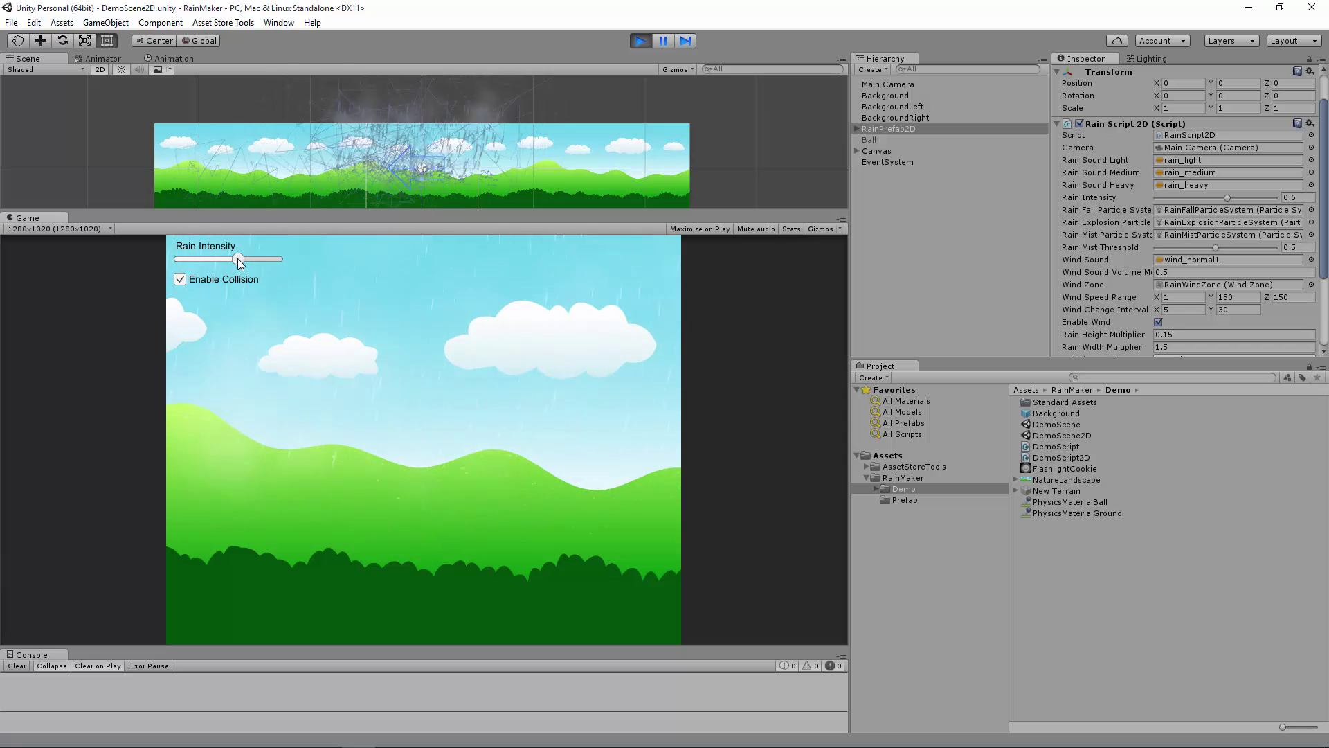
left_click_drag(238, 261, 283, 256)
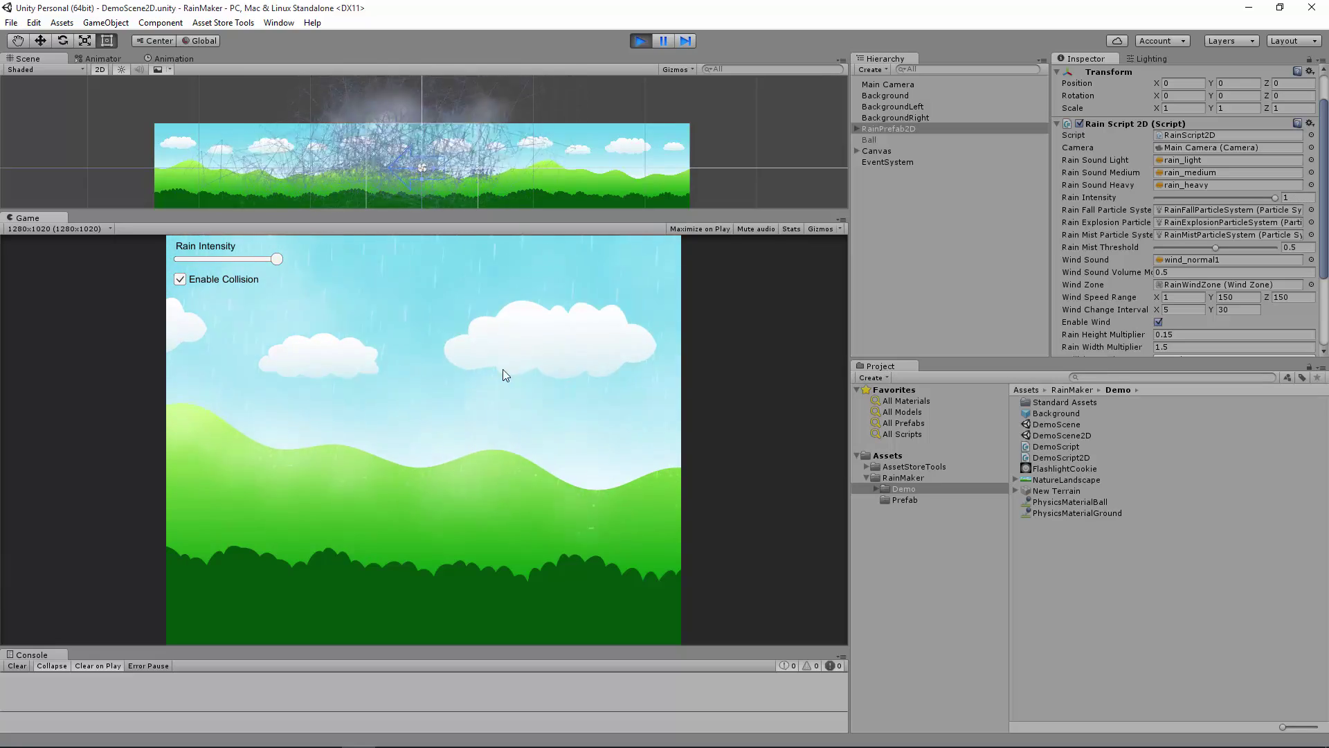
left_click(1158, 321)
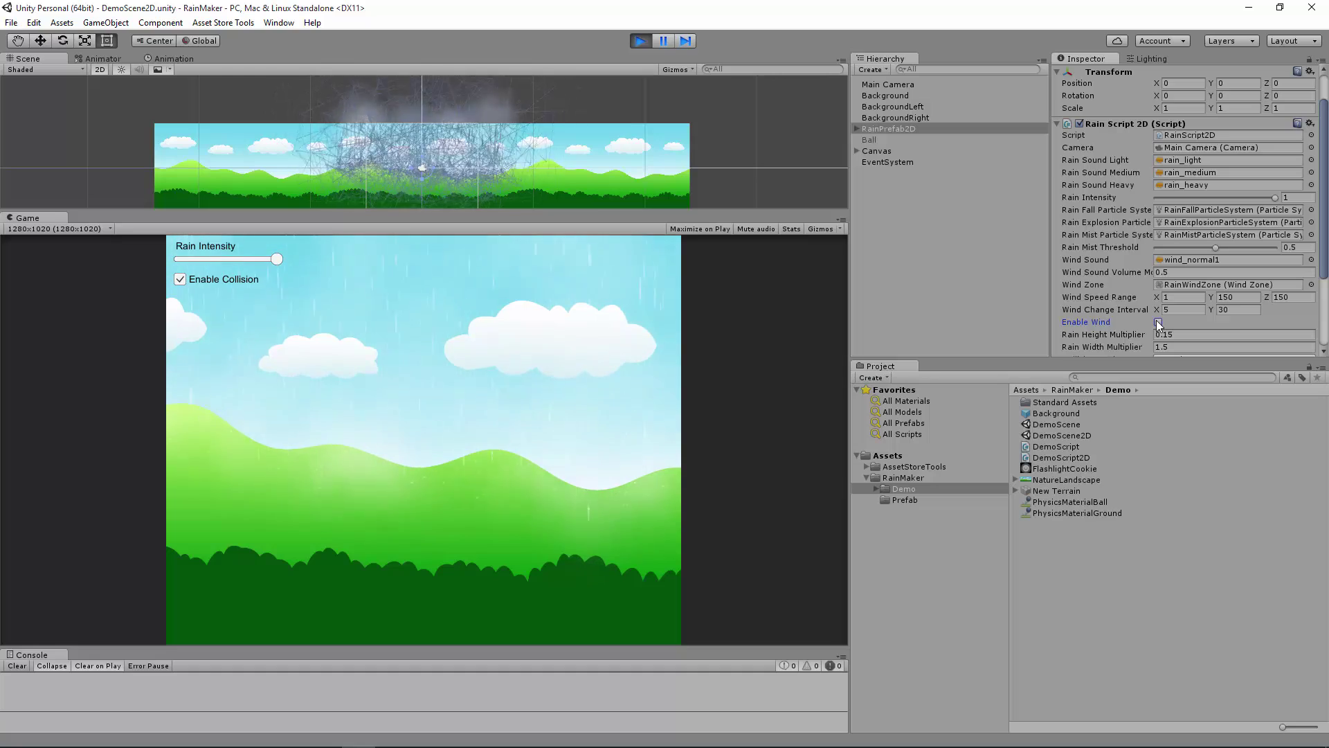
left_click(1158, 322)
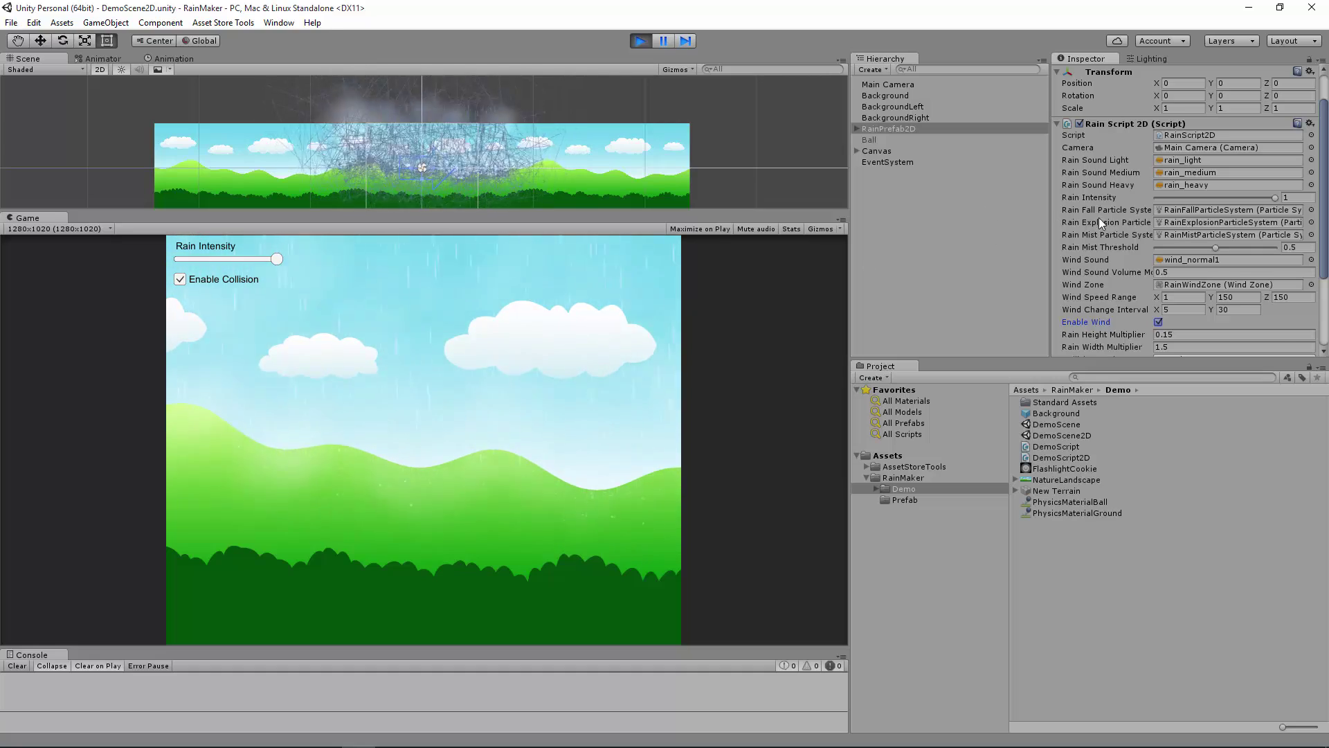
Try an orthographic size of 44 on the Main Camera and restore it to 4
scroll(1207, 222, "up", 2)
left_click(957, 85)
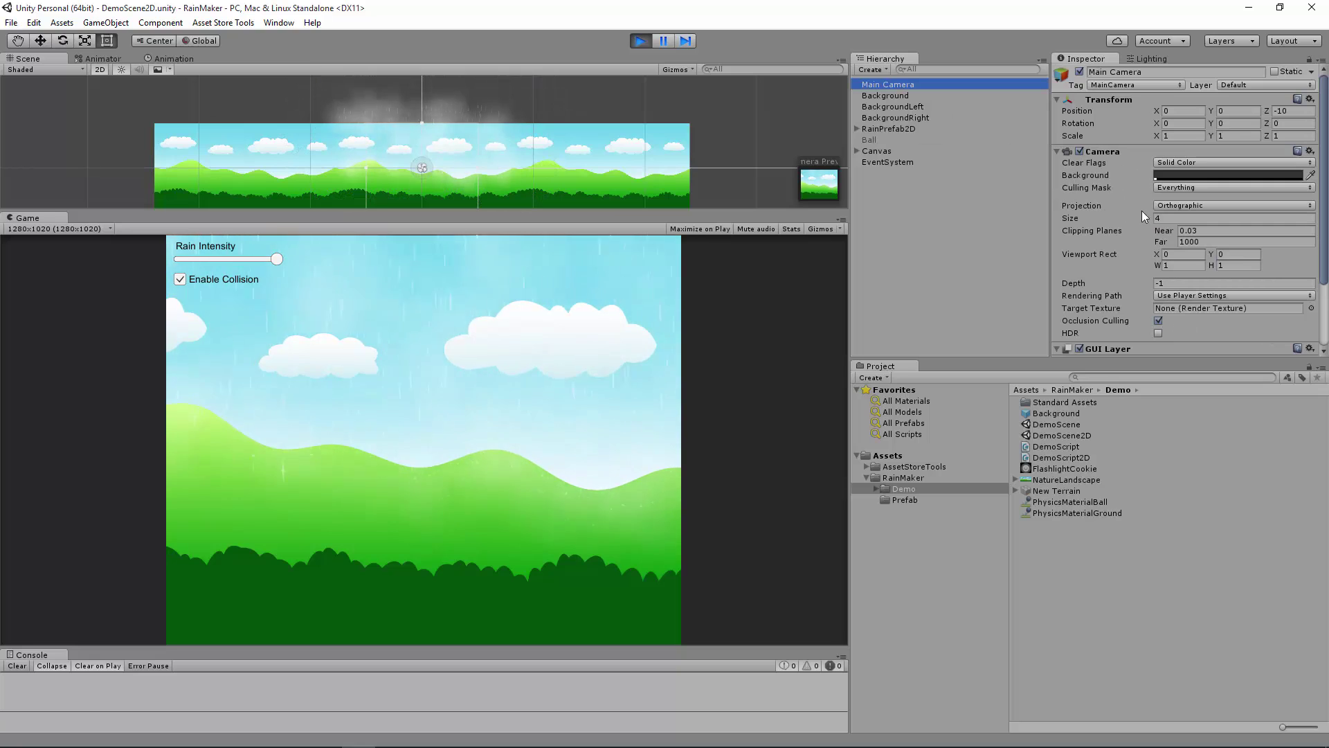
left_click(1168, 218)
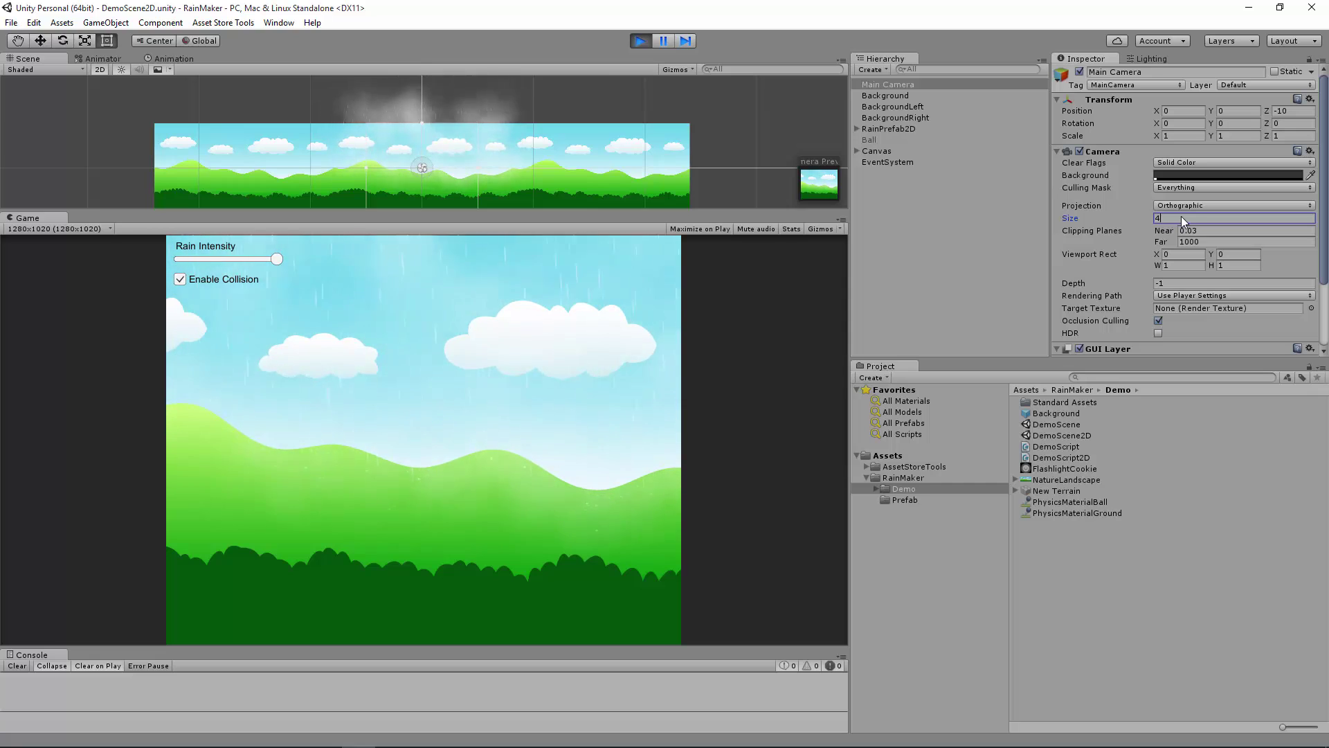
type("4")
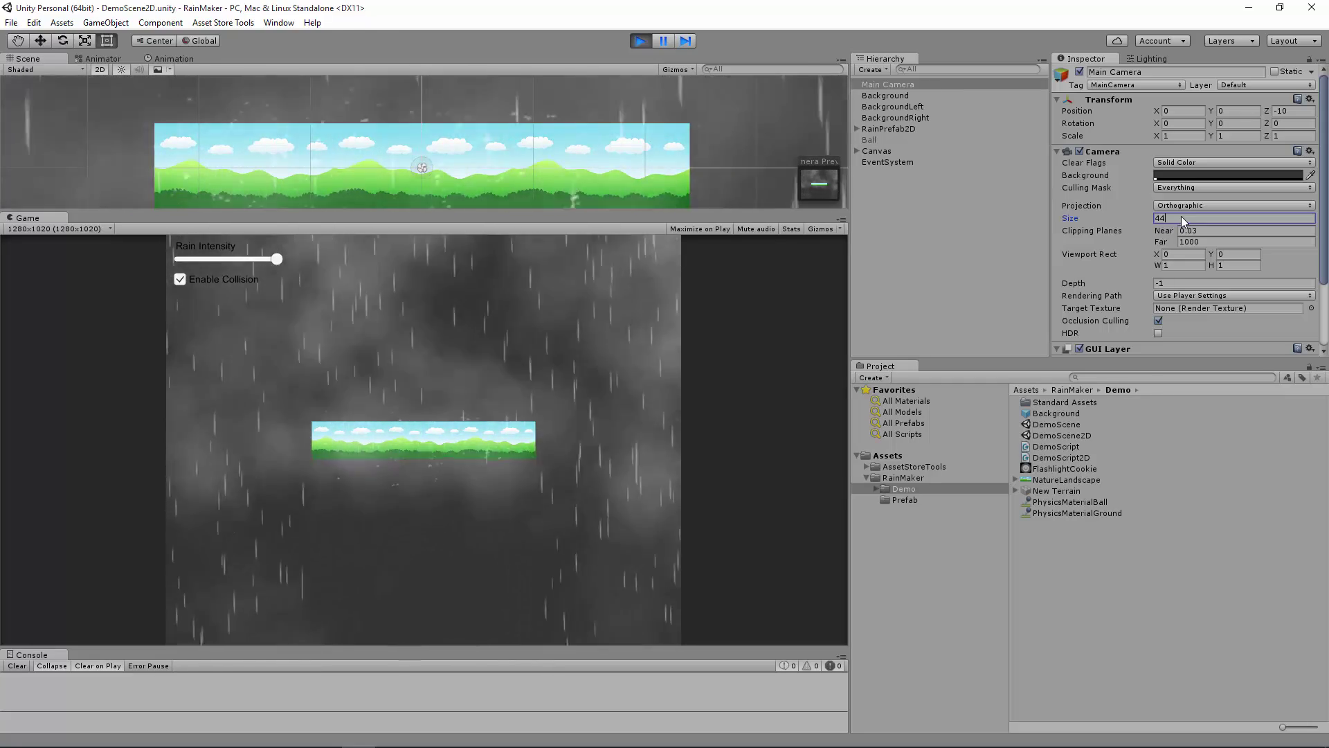
key("BackSpace")
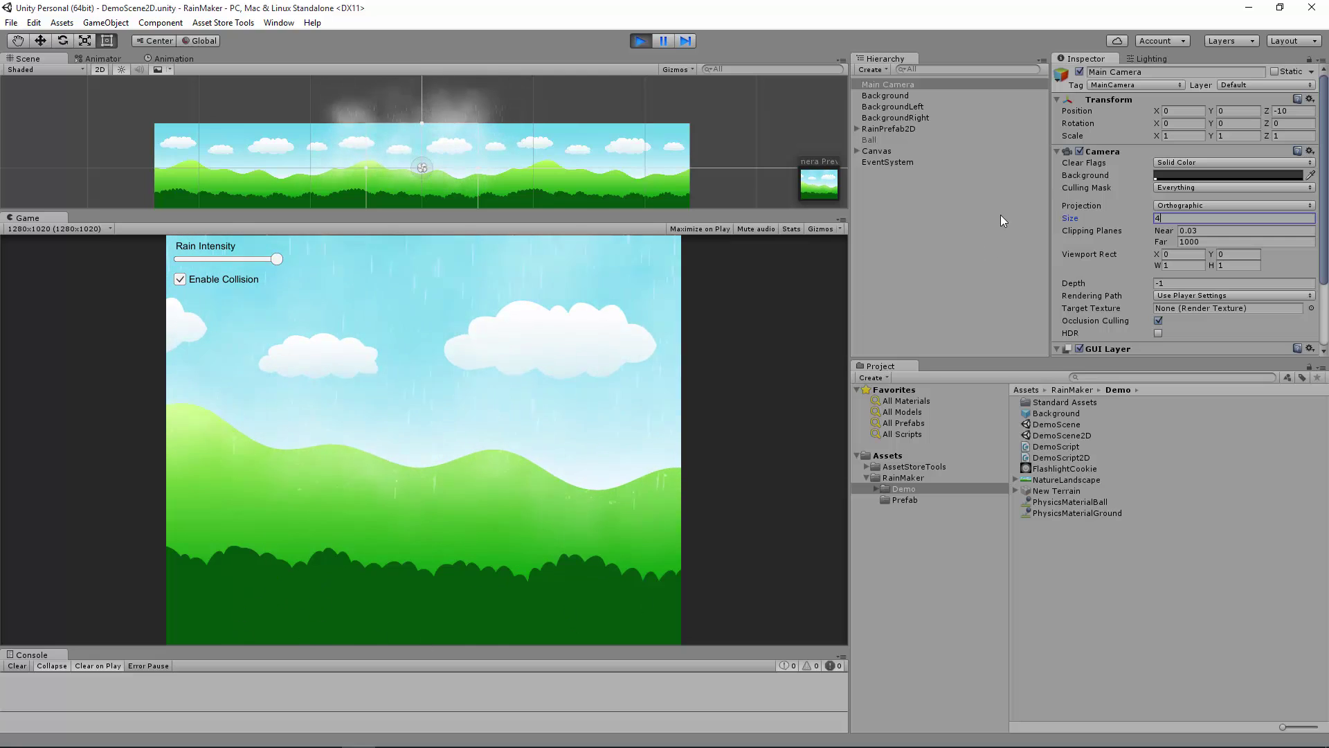
Test RainPrefab2D with its Collision Mask set to Nothing, and set the mask back to Everything
left_click(893, 128)
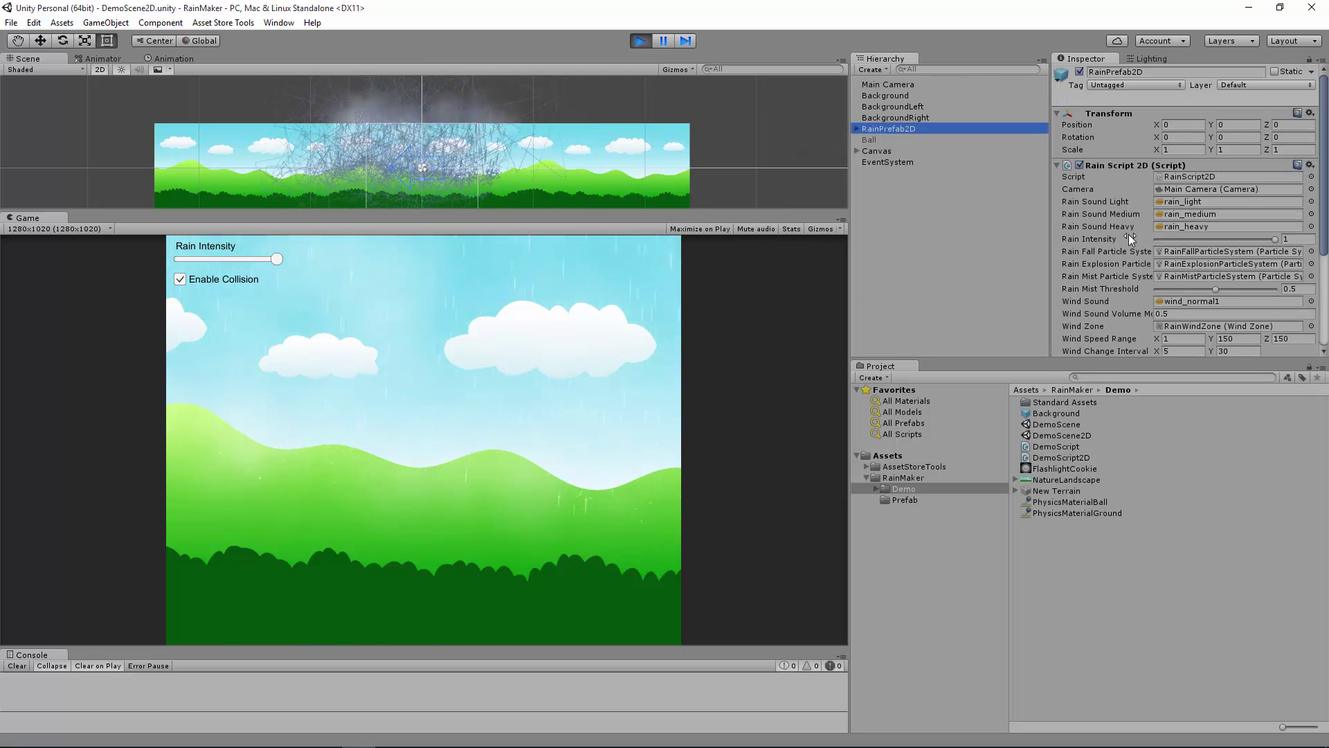
scroll(1097, 229, "down", 3)
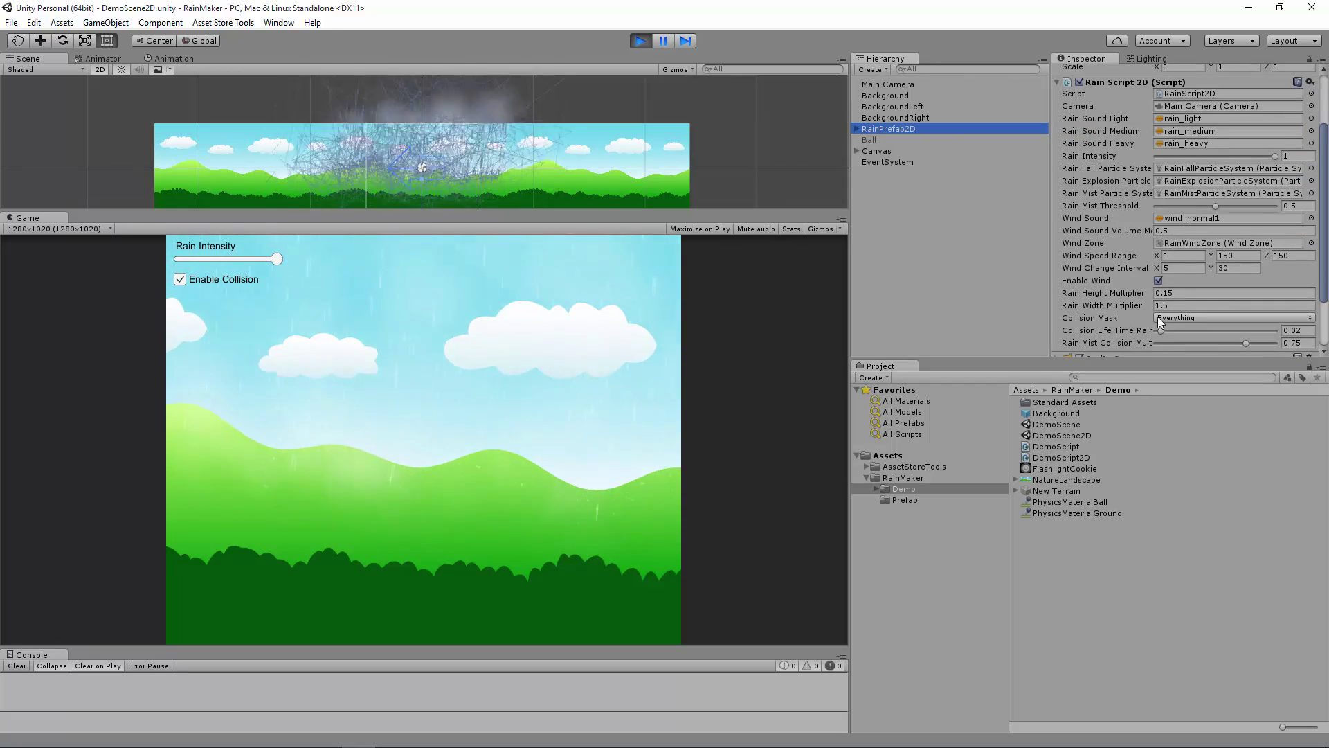
left_click(1178, 316)
left_click(1181, 332)
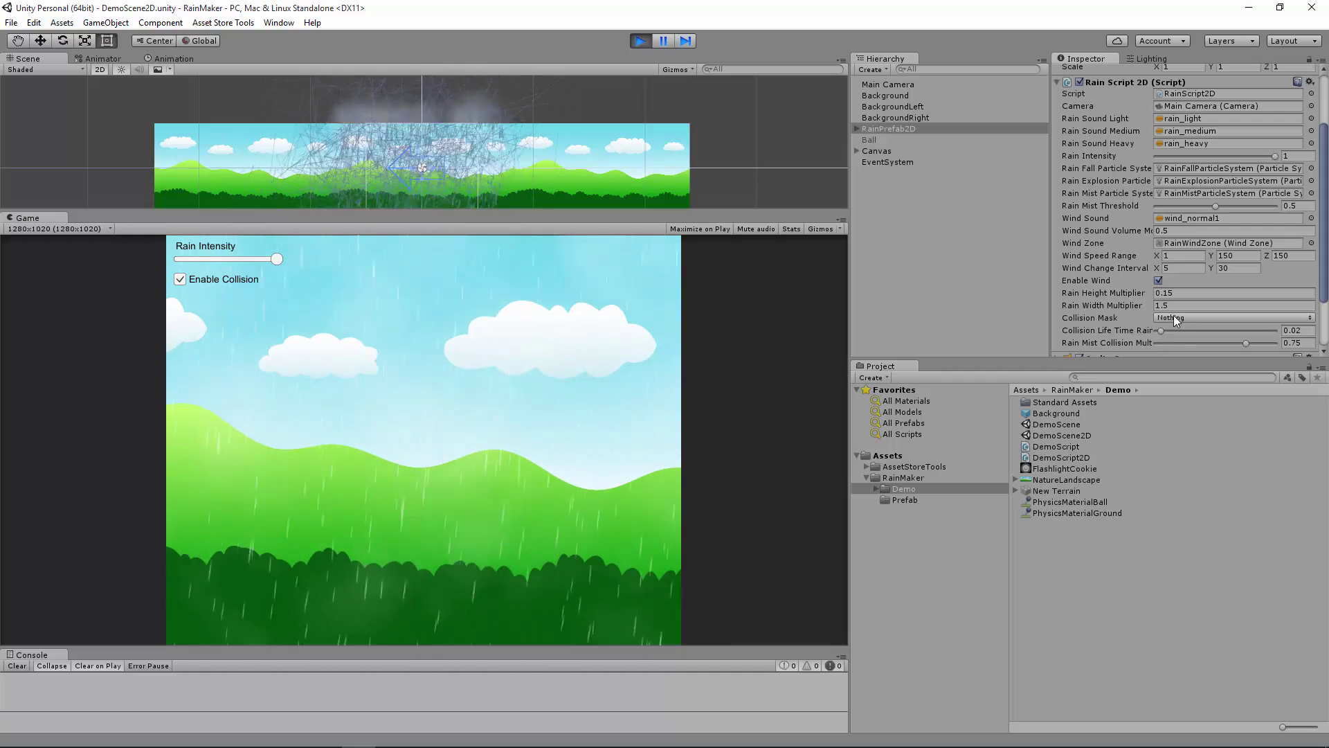
left_click(1175, 318)
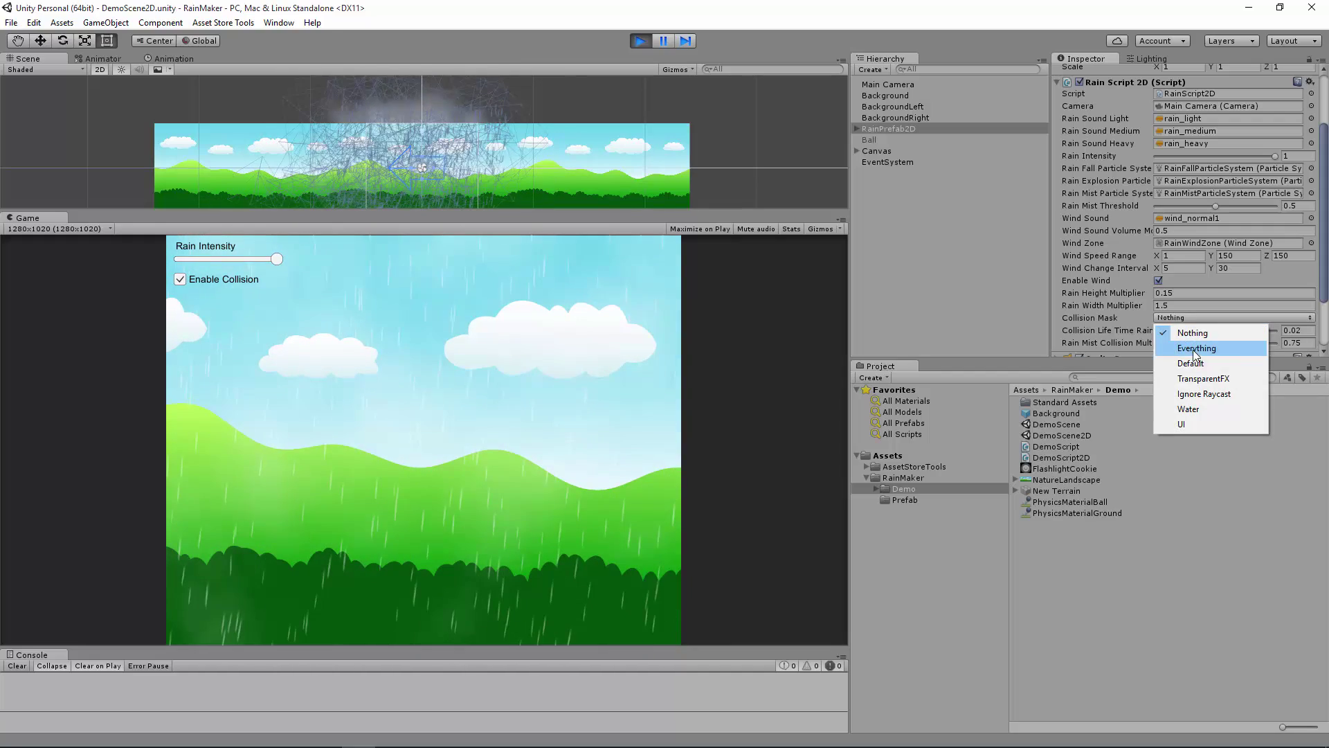
left_click(1192, 349)
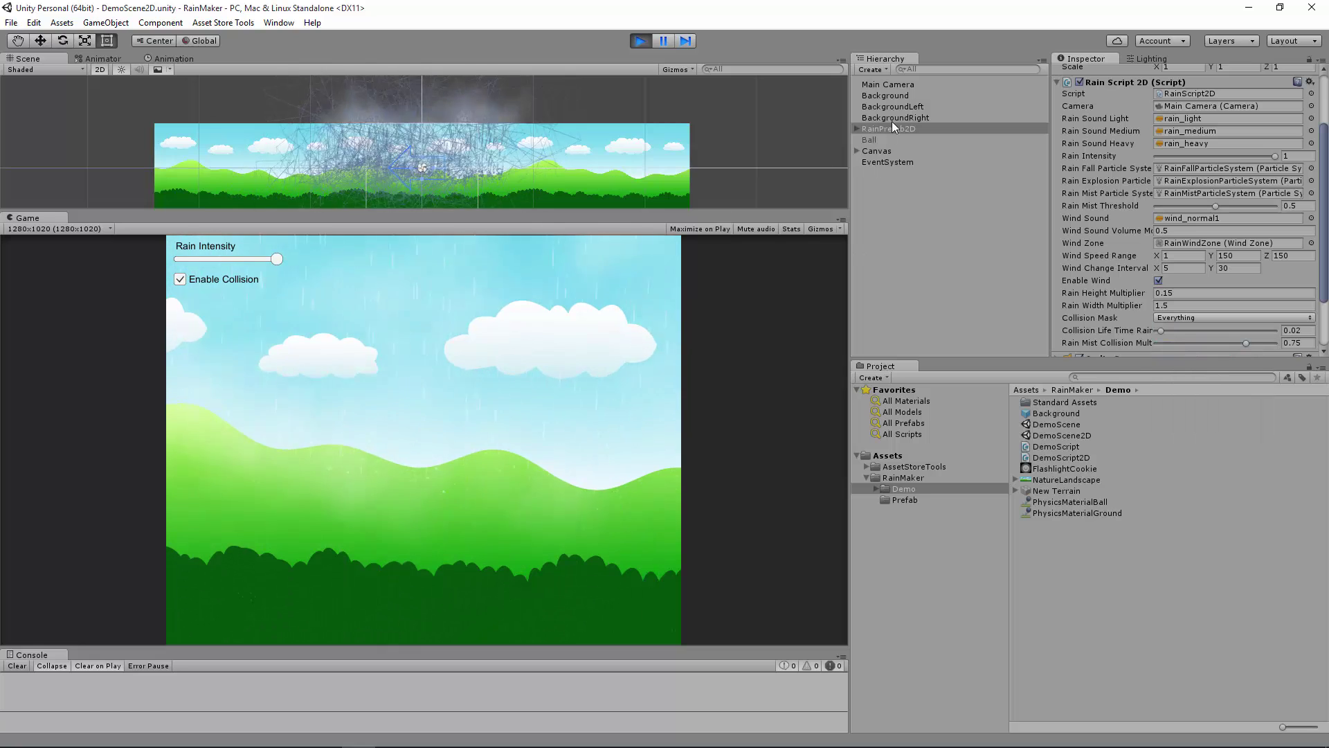
Examine the Background object's Polygon Collider 2D and return to the RainPrefab2D object
left_click(875, 95)
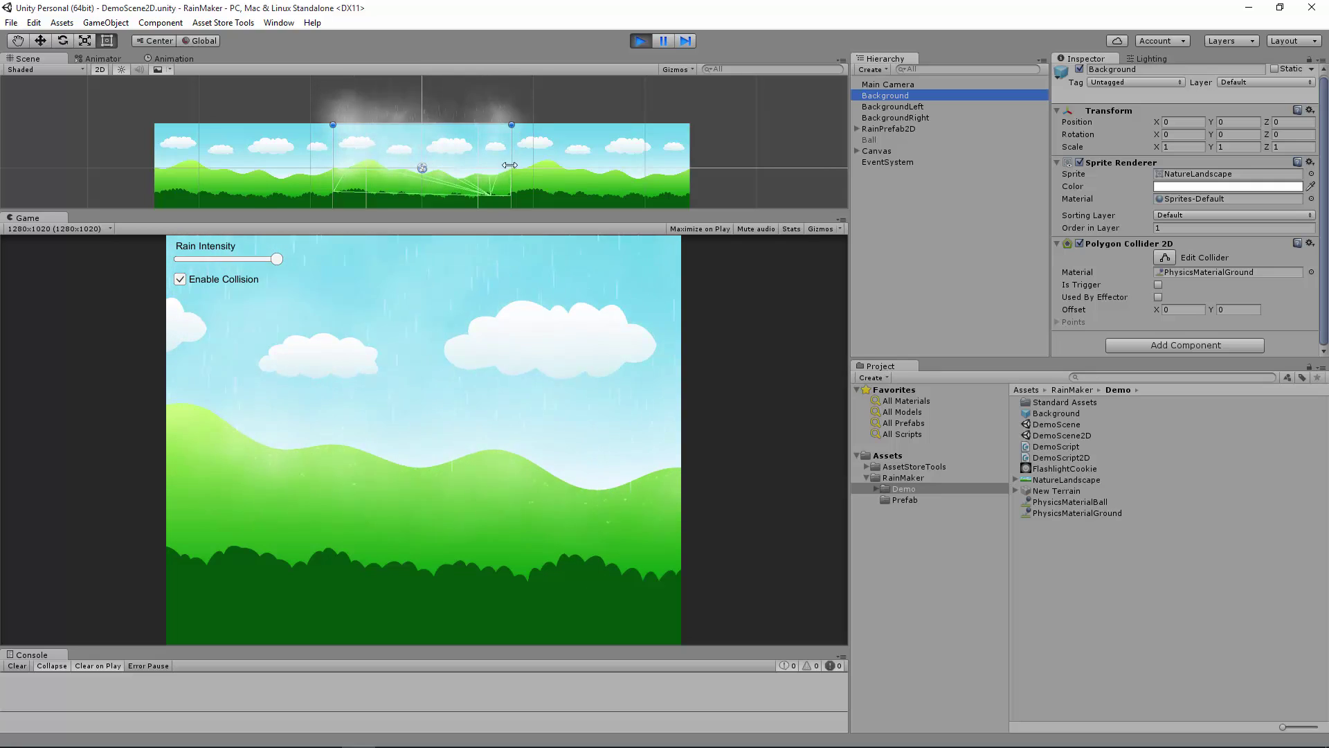
left_click(914, 129)
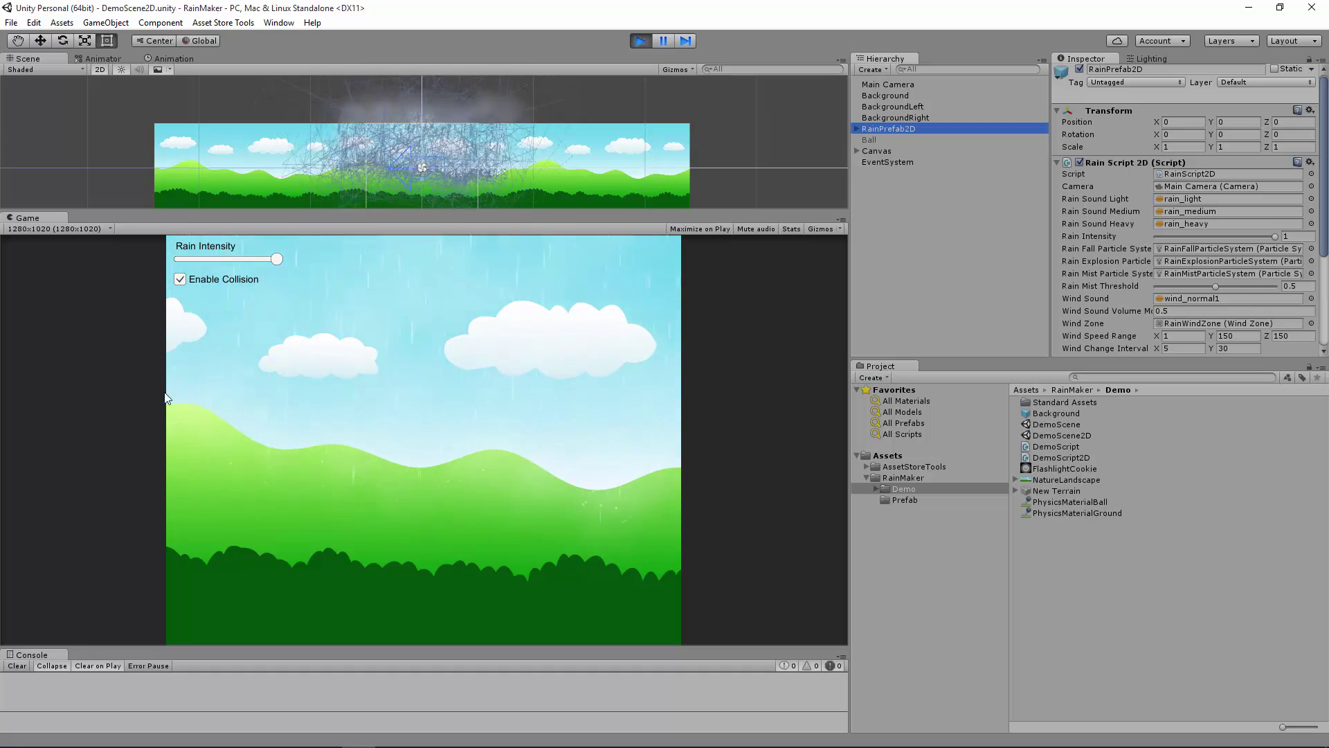
Set the rain script's Collision Life Time Rain to about 0.049 and its Rain Mist Collision Multiplier to about 0.958
scroll(1156, 254, "down", 3)
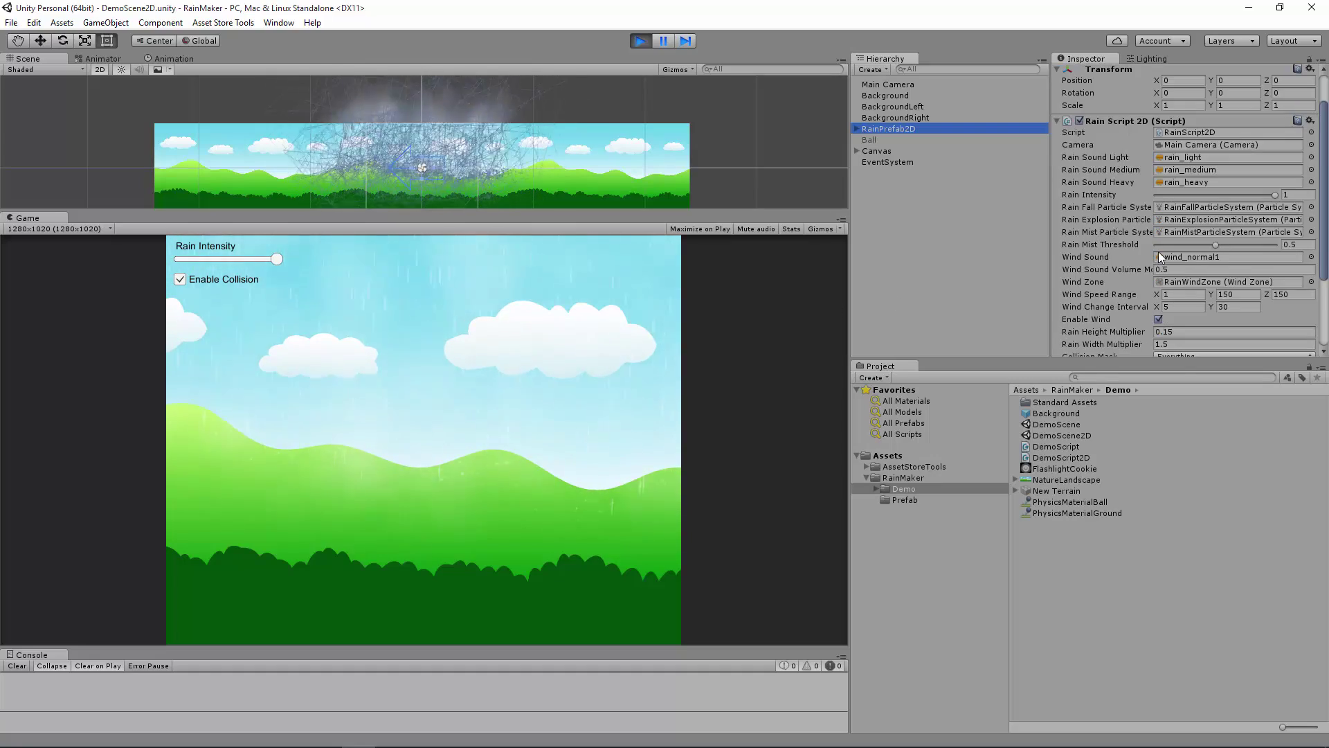
scroll(1158, 251, "down", 3)
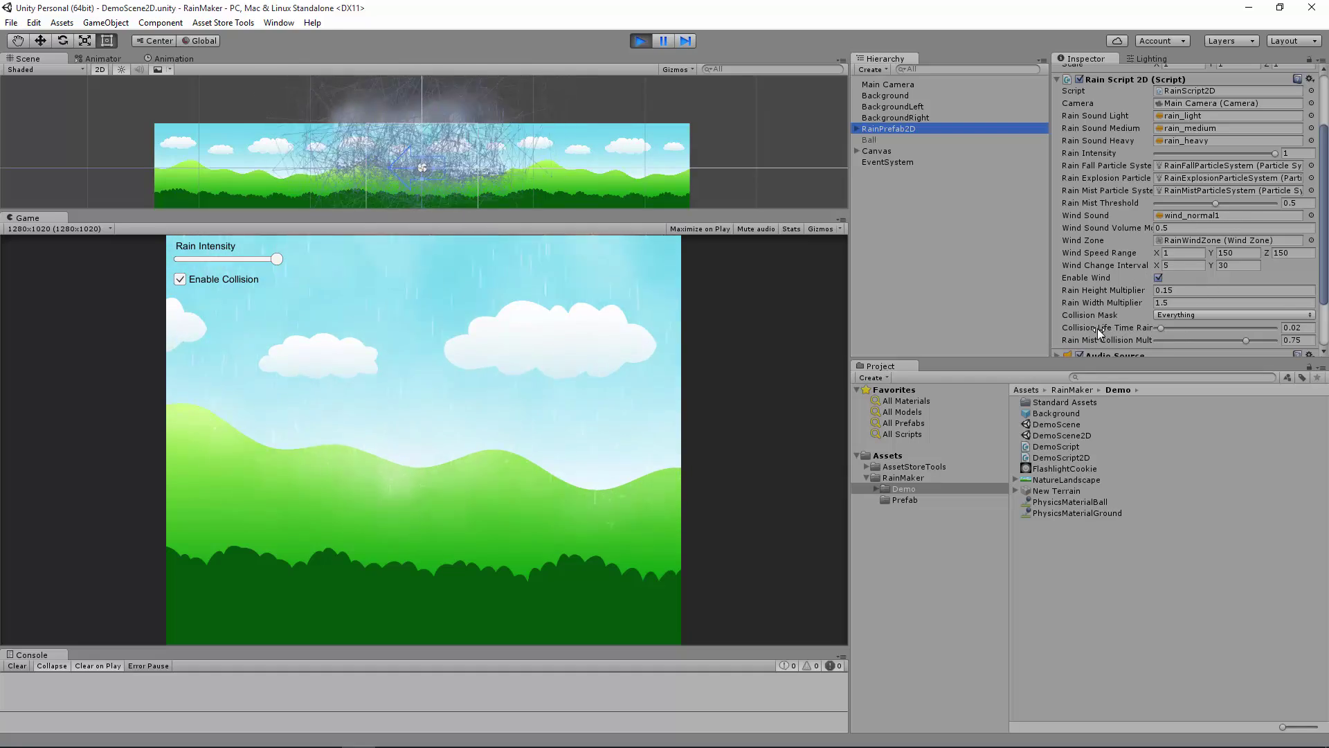
scroll(1097, 327, "down", 3)
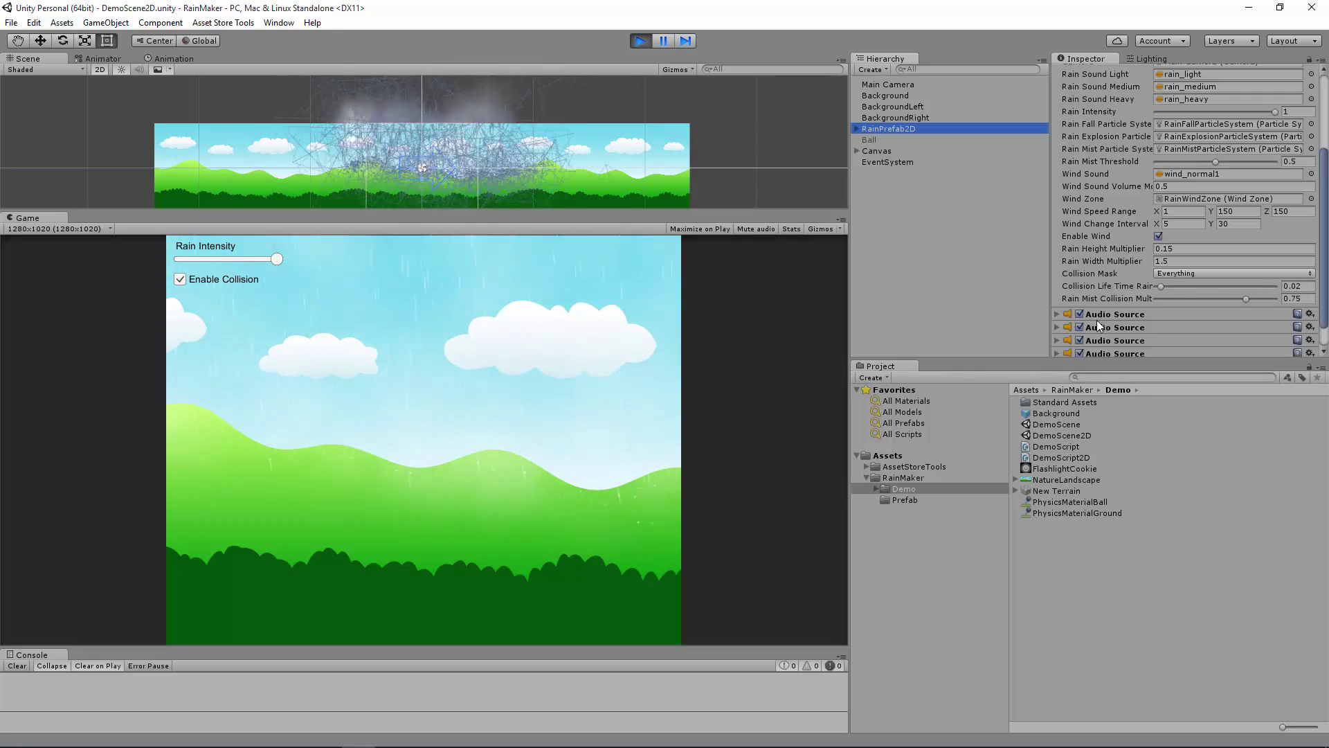
left_click_drag(1160, 286, 1170, 288)
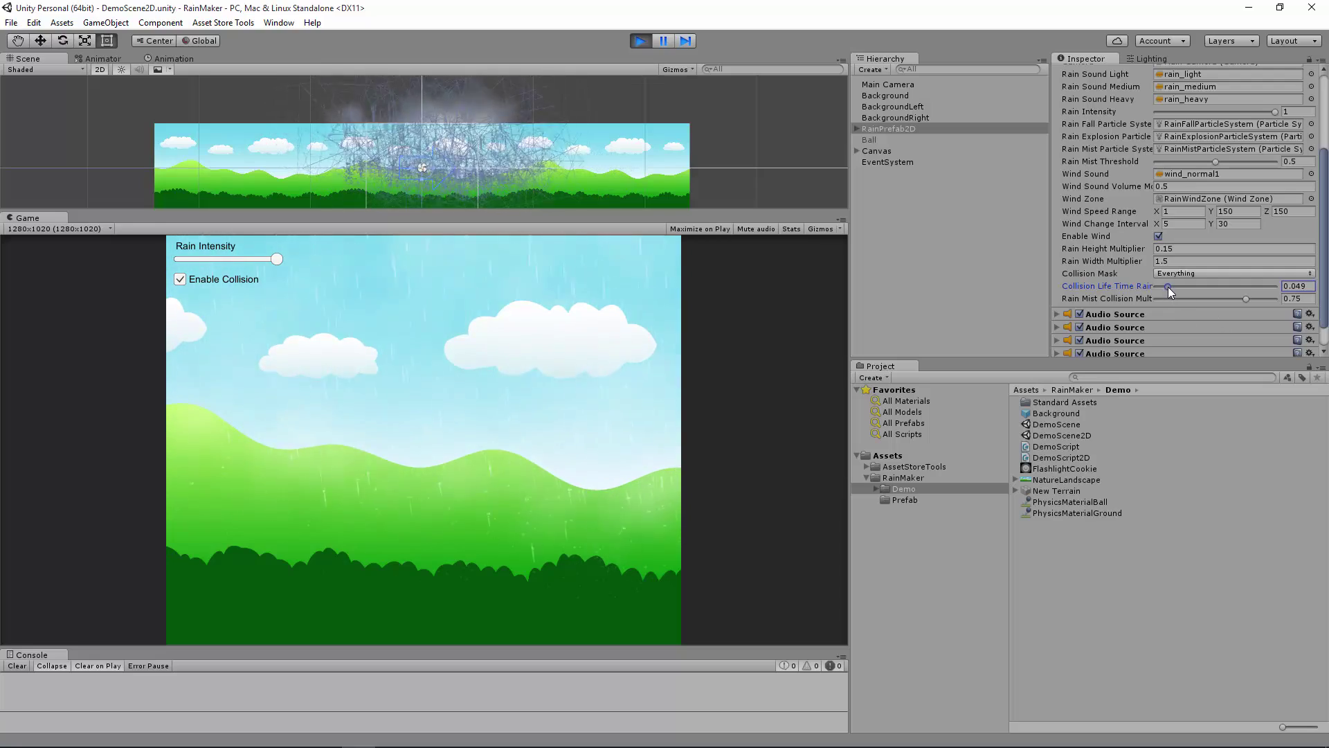
left_click(1245, 299)
left_click_drag(1244, 299, 1272, 298)
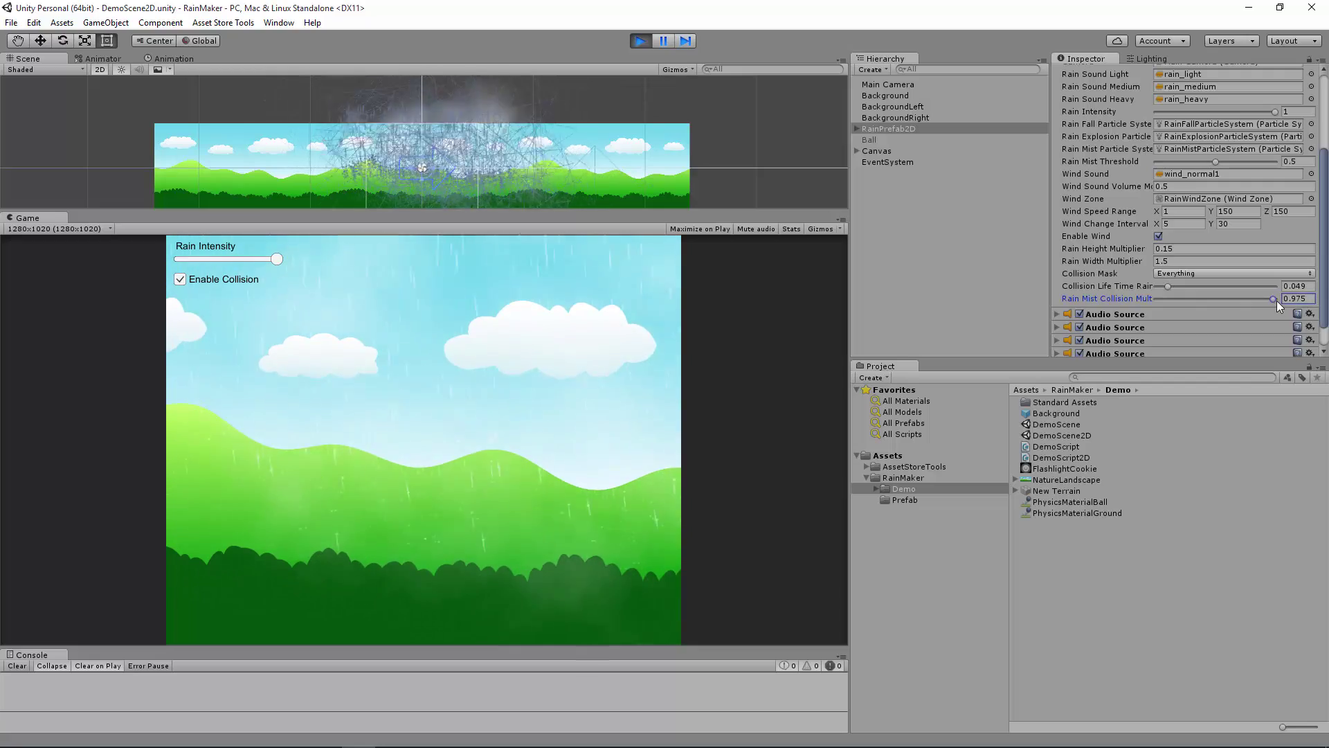
left_click_drag(1272, 297, 1270, 298)
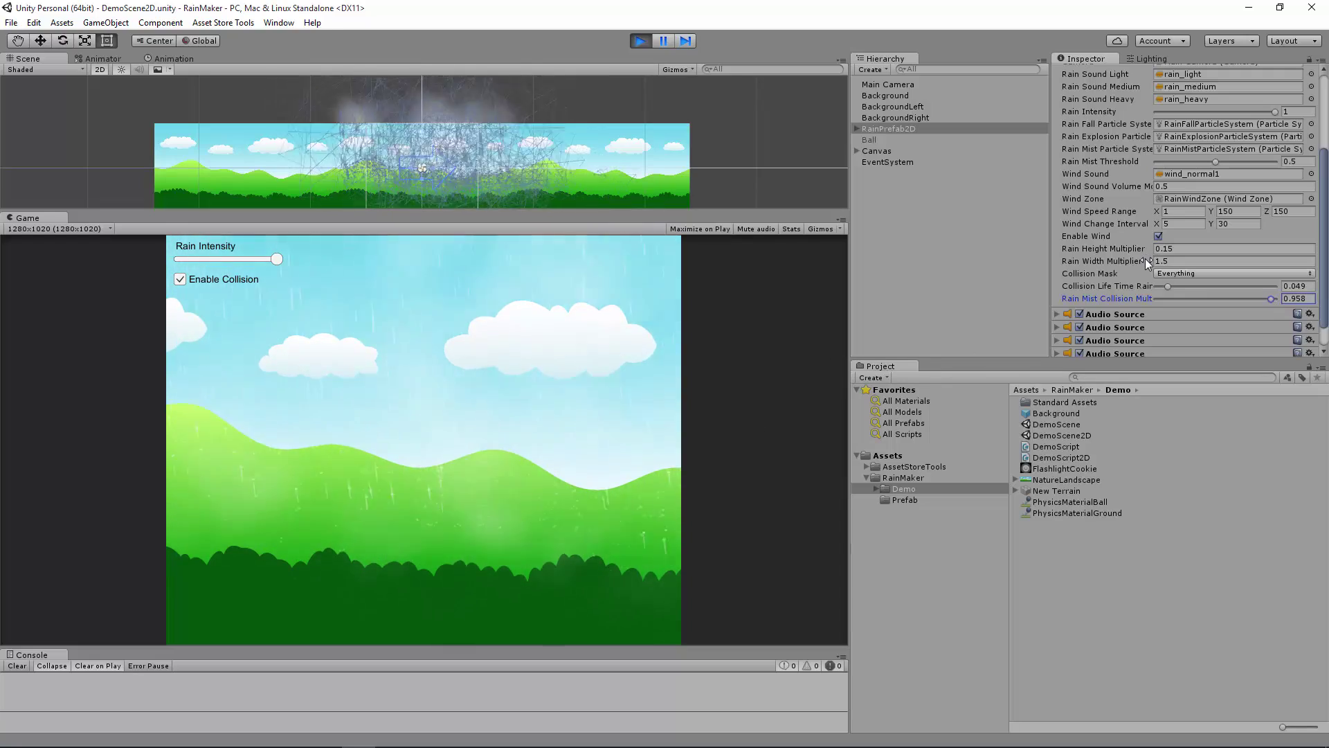
Test a Rain Height Multiplier of 1 with a taller Scene view, and restore the multiplier to 0.15
scroll(1147, 236, "up", 2)
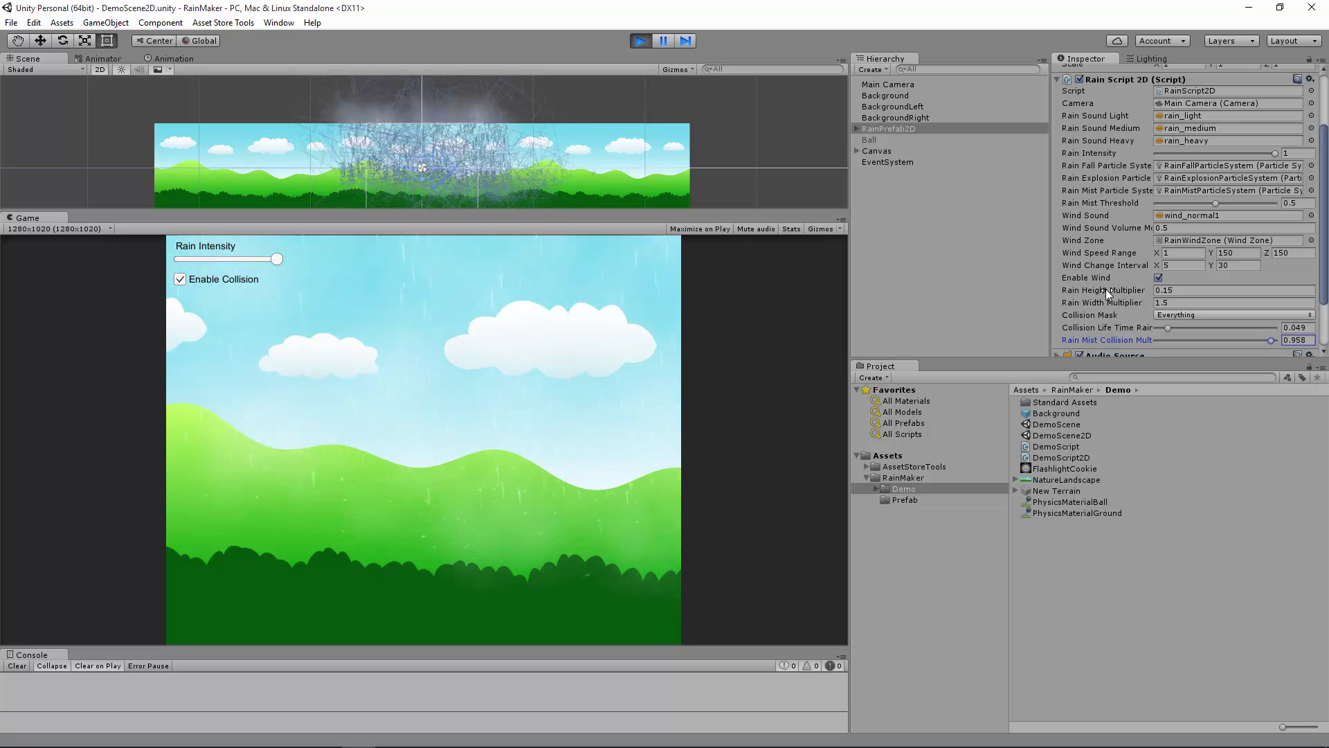
scroll(655, 168, "down", 4)
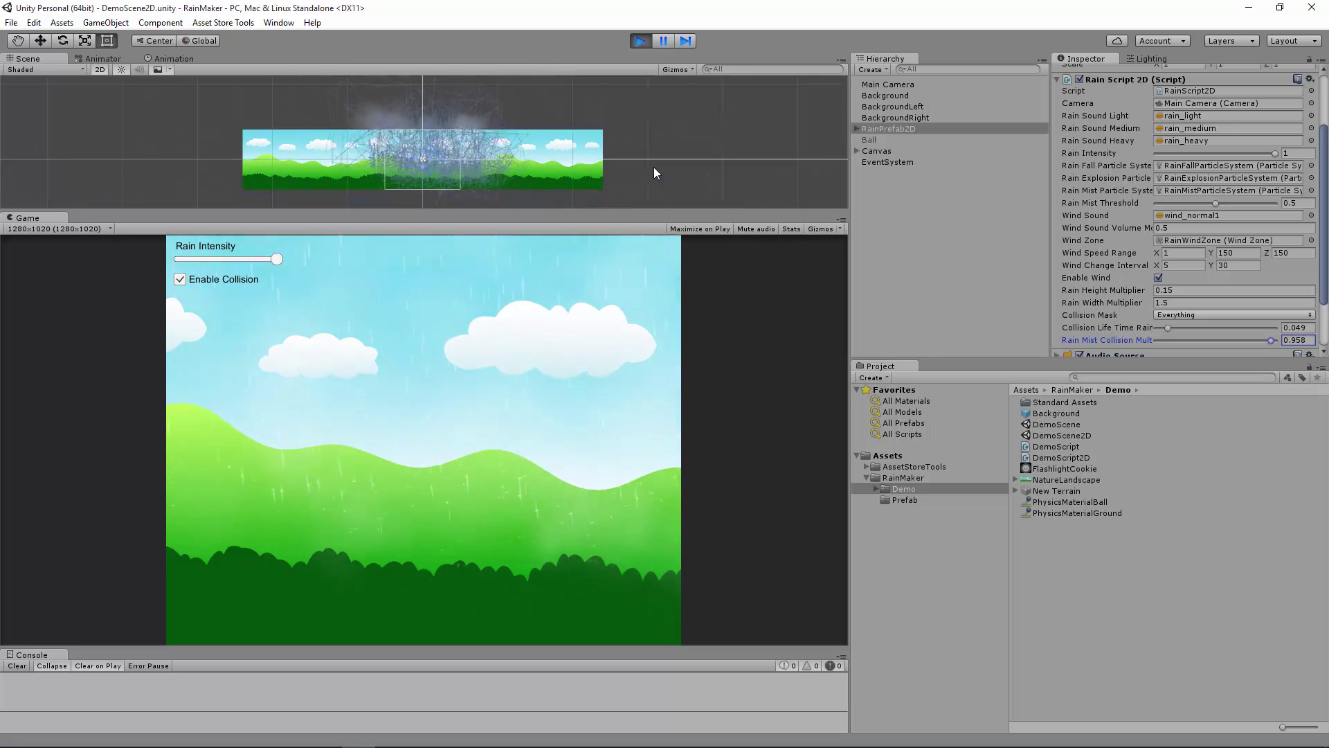
scroll(653, 168, "down", 2)
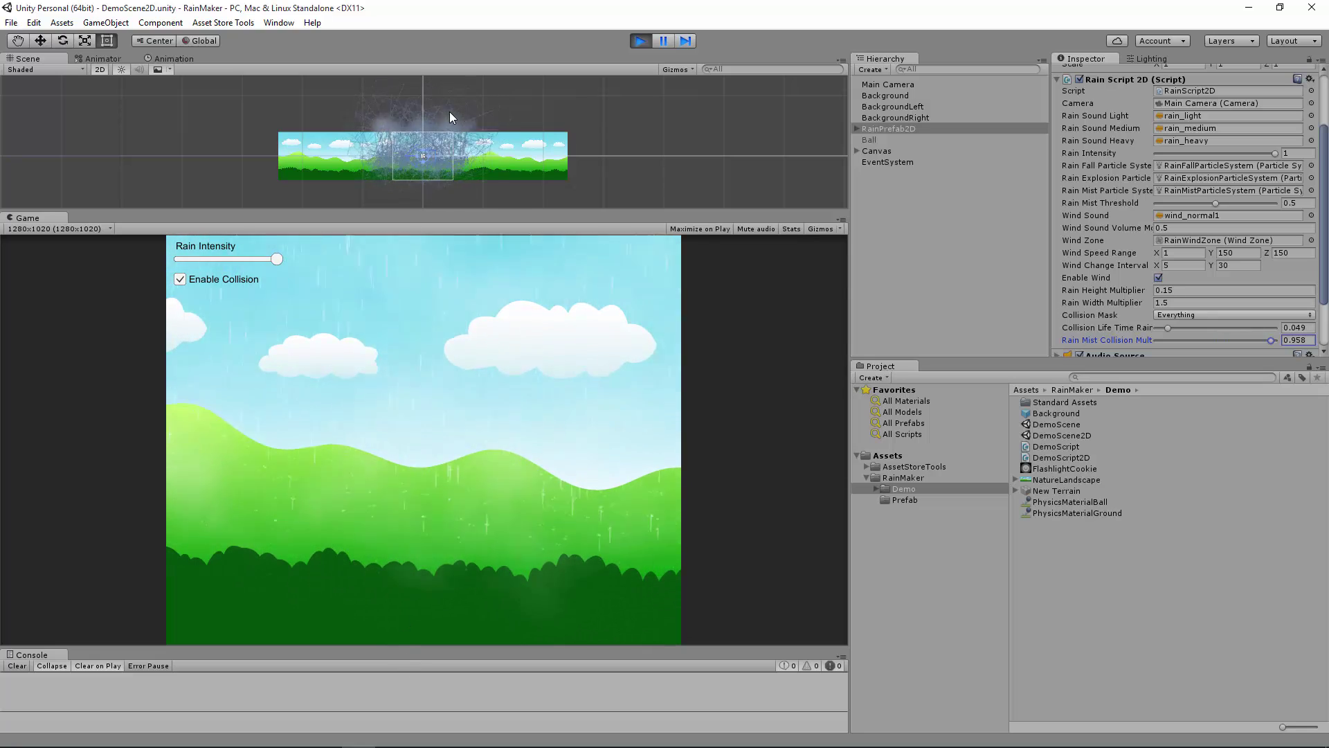
left_click(1169, 291)
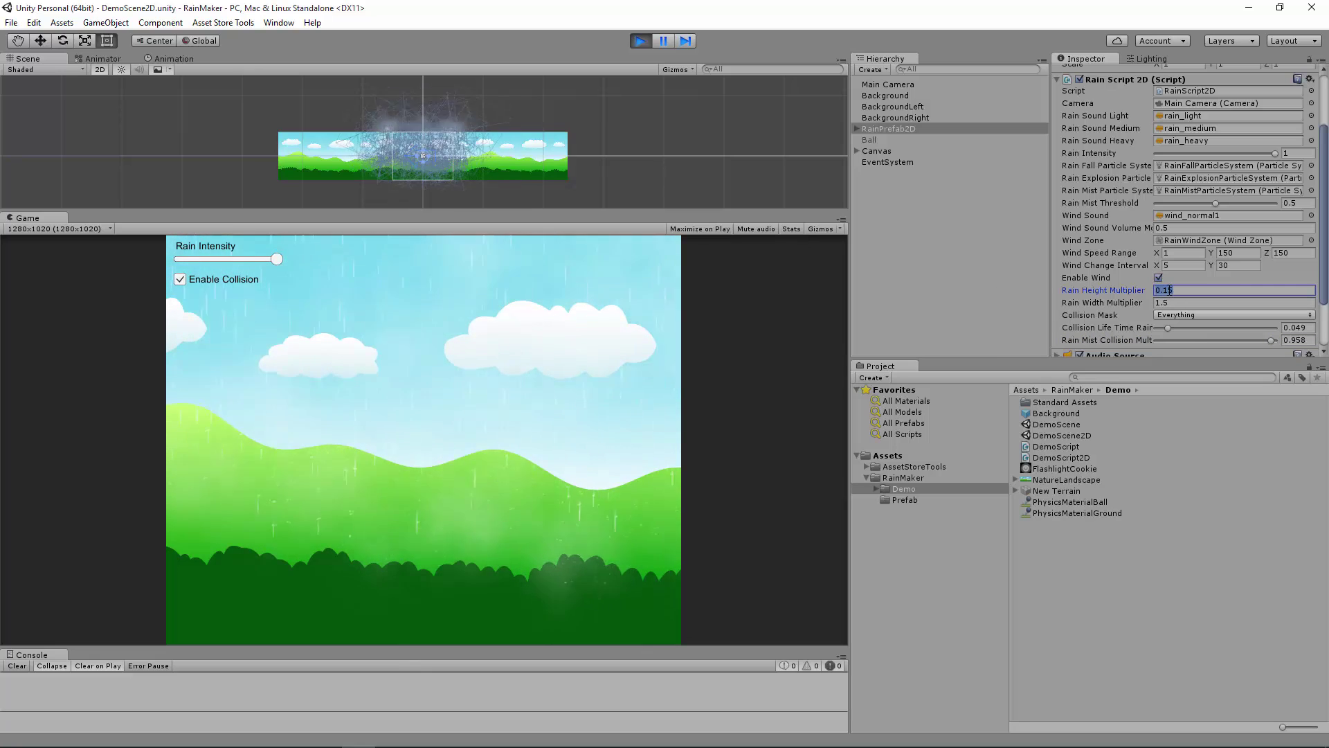
type("1")
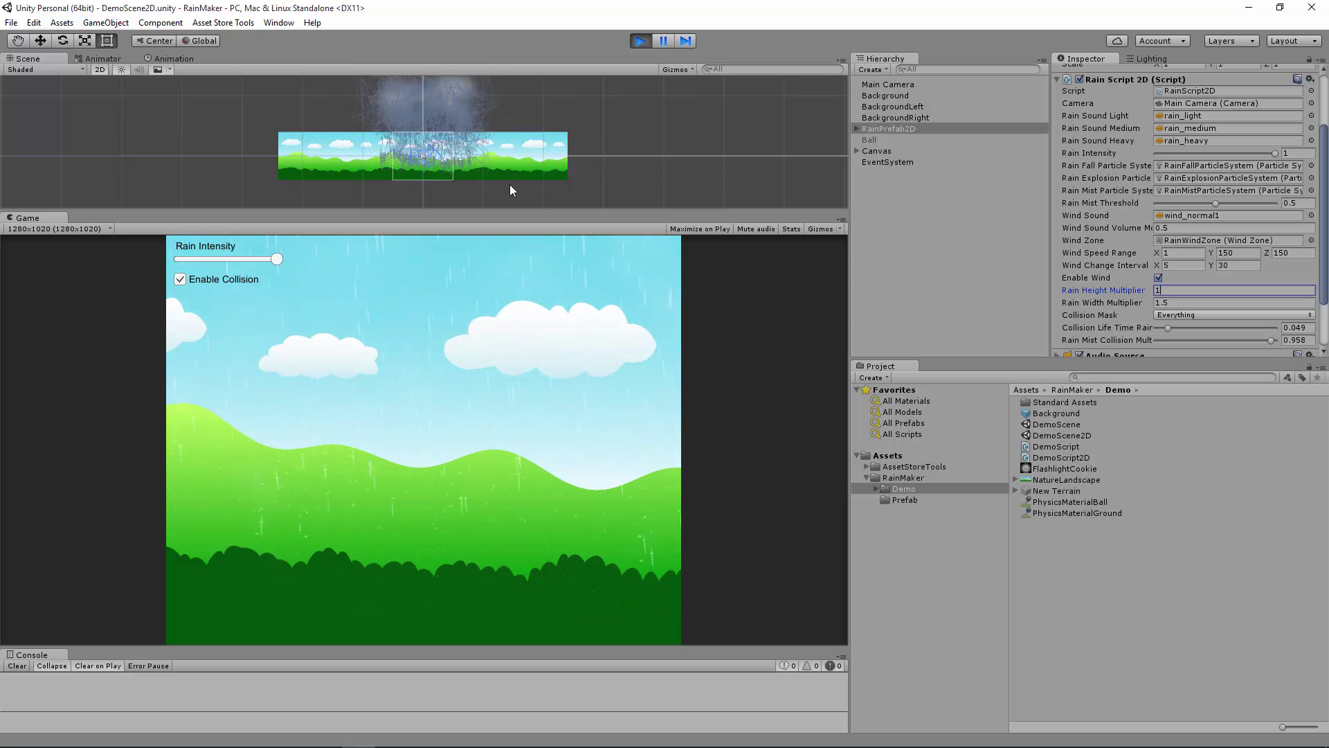
left_click_drag(488, 210, 495, 251)
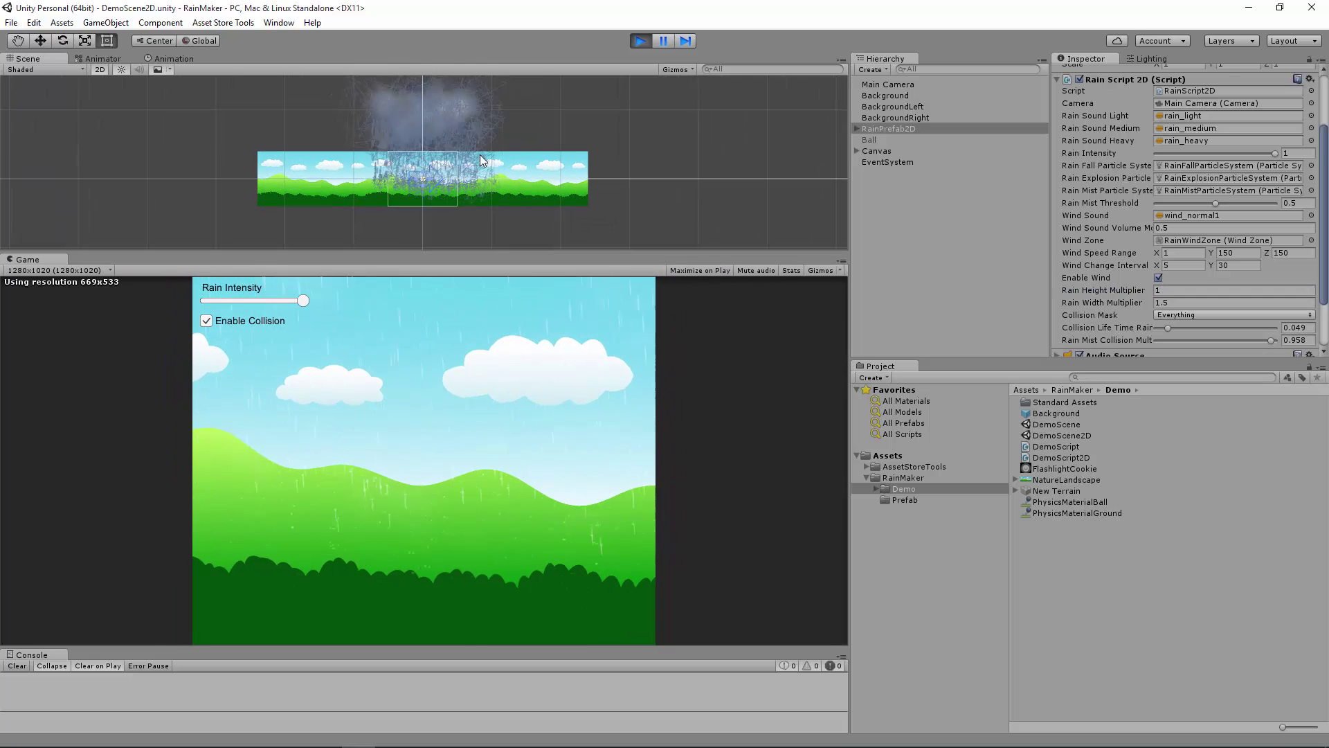
left_click(1164, 290)
type("0.15")
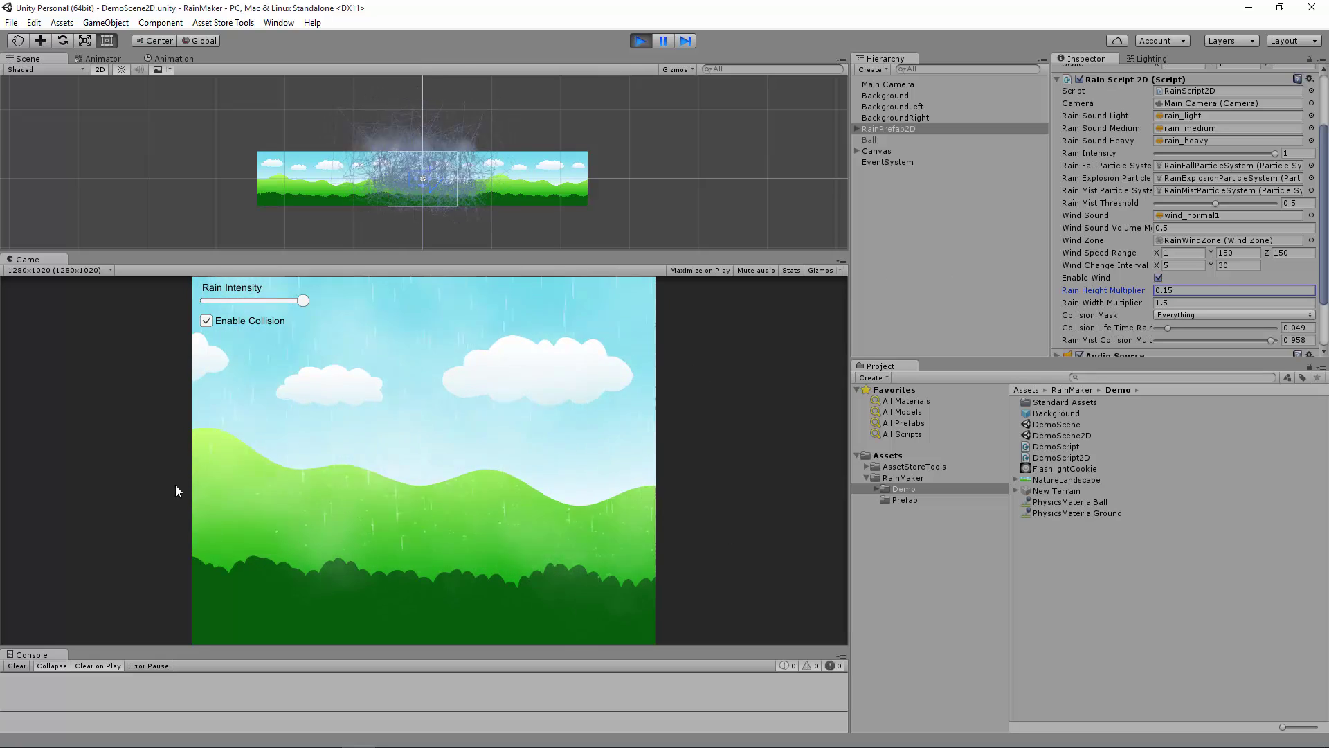
Try a Rain Width Multiplier of 5 on the rain script and restore it to 1.5
left_click(1179, 303)
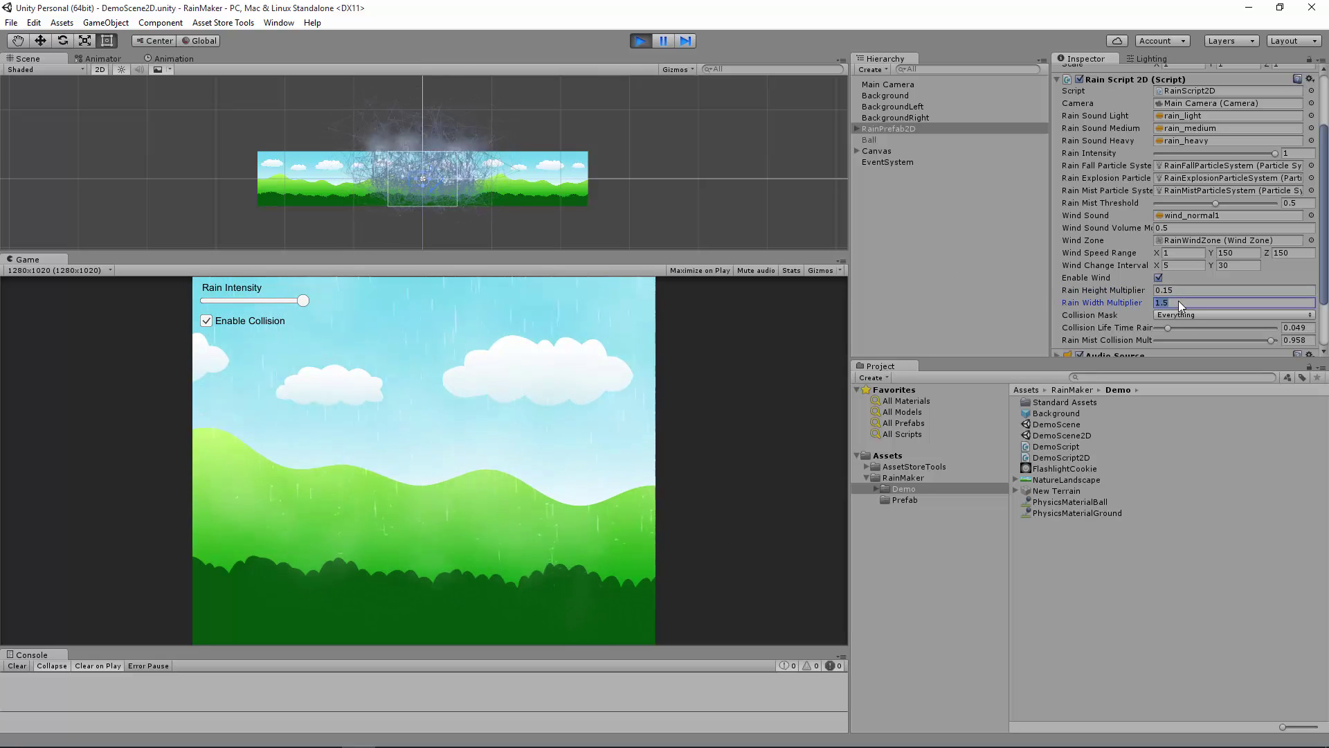
type("5")
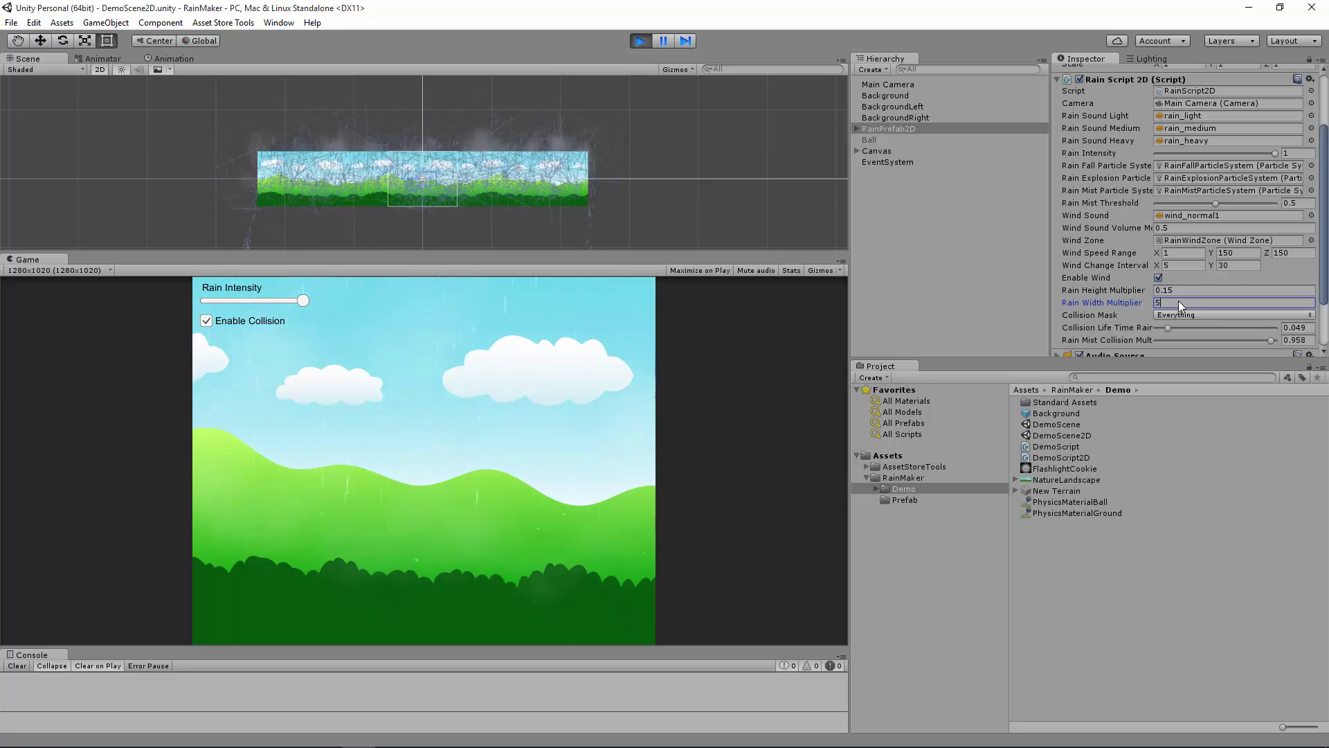
key("BackSpace")
type("1.5")
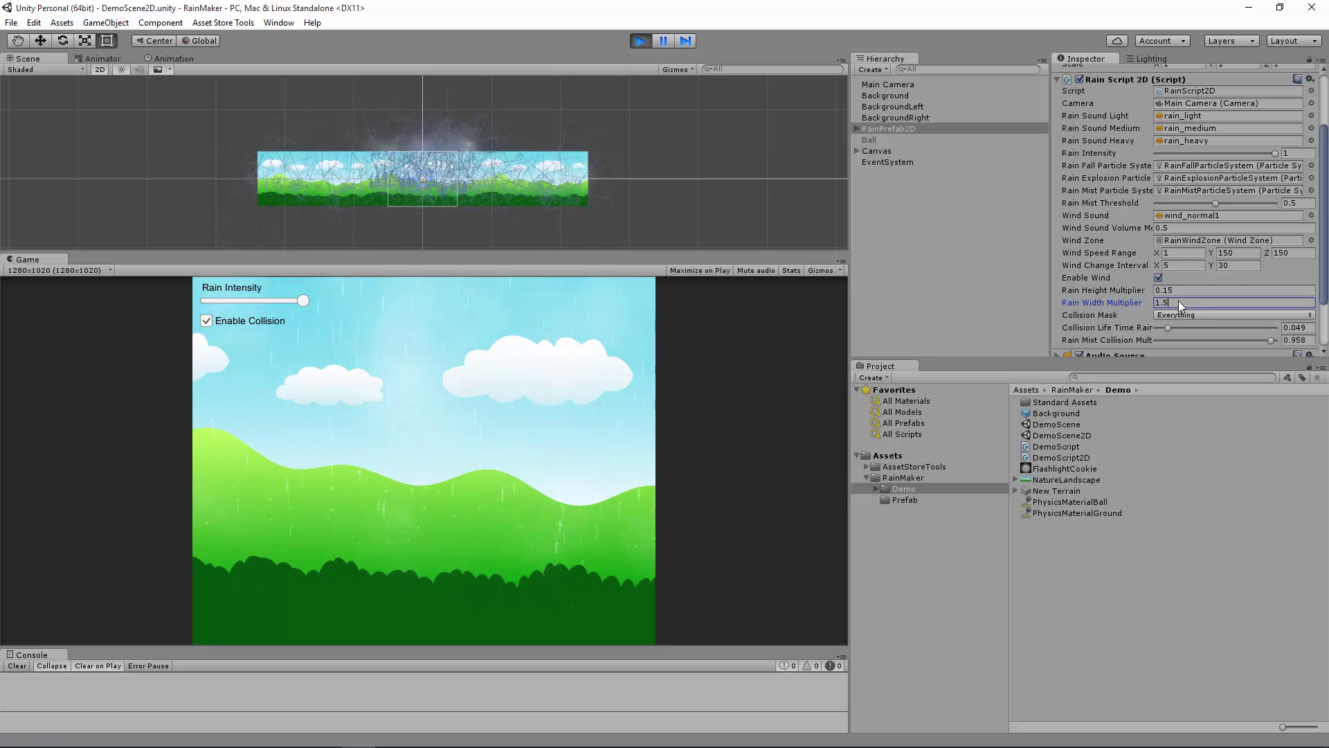